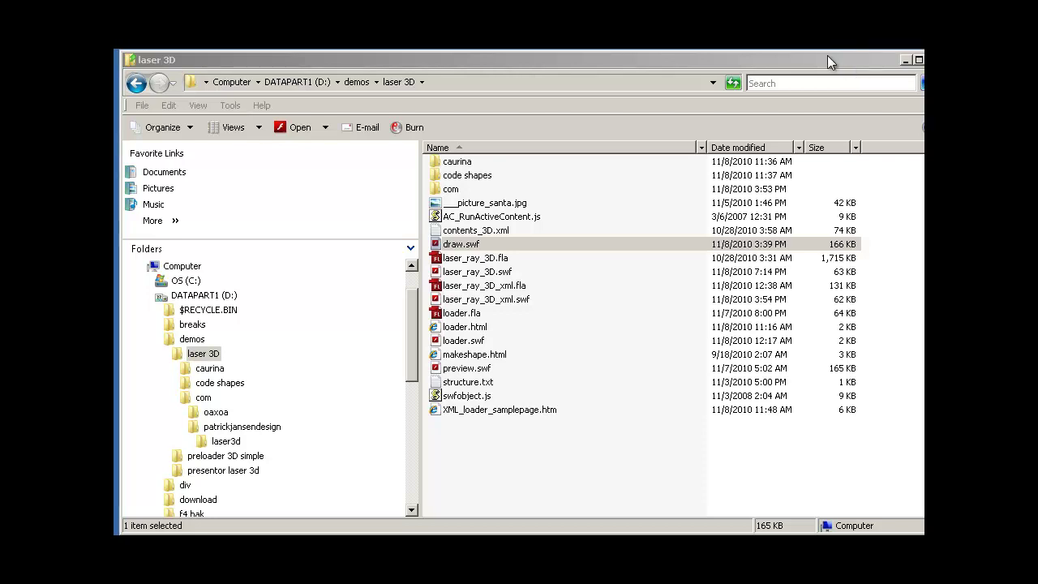
Open draw.swf from the laser 3D folder in Flash Player
{"action": "double_click", "coordinate": [473, 246]}
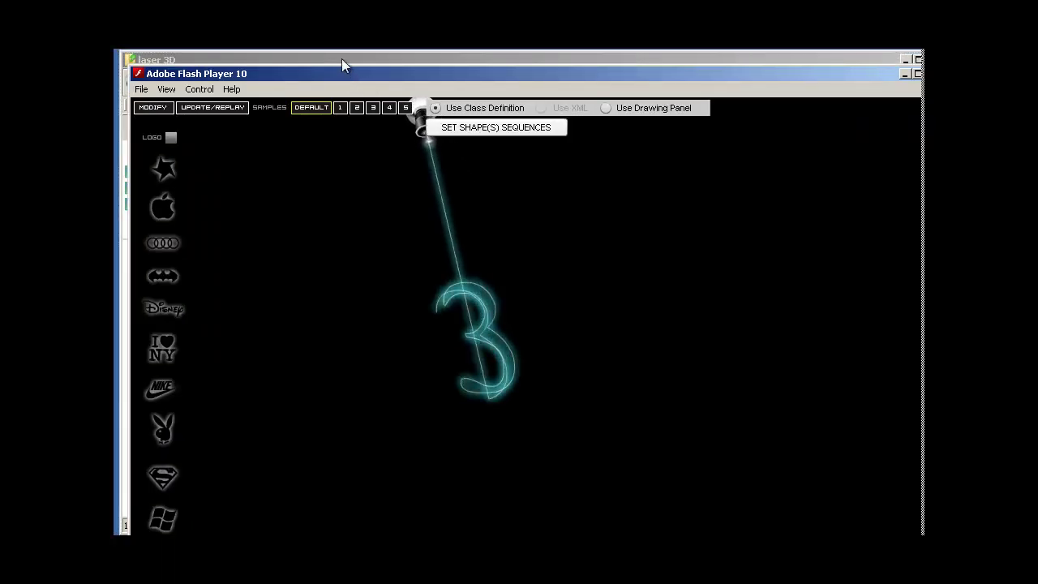
Maximize the player, draw a four-point shape in the drawing panel, and preview the laser tracing it
{"action": "double_click", "coordinate": [344, 71]}
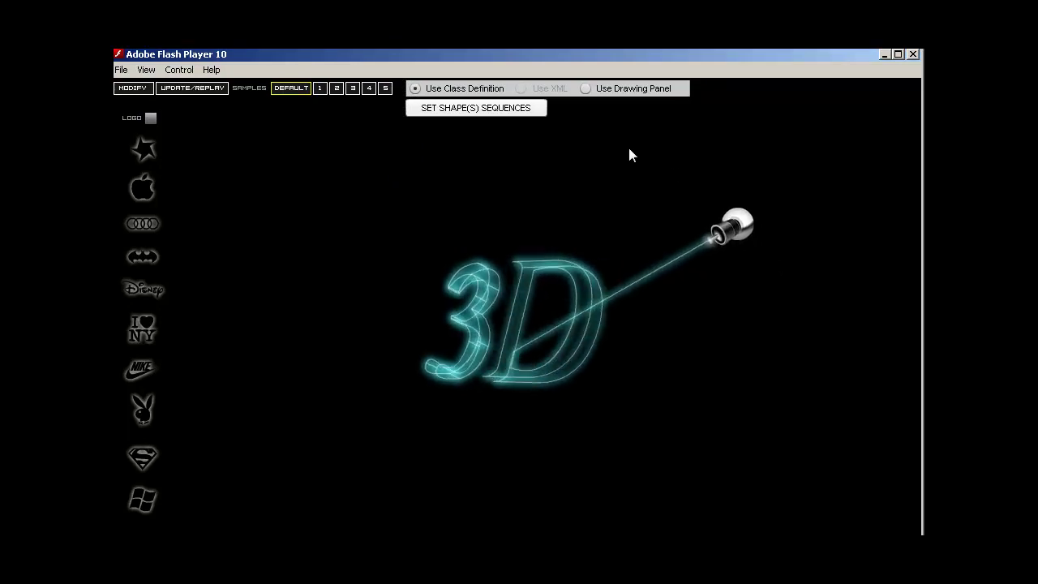
{"action": "left_click", "coordinate": [608, 87]}
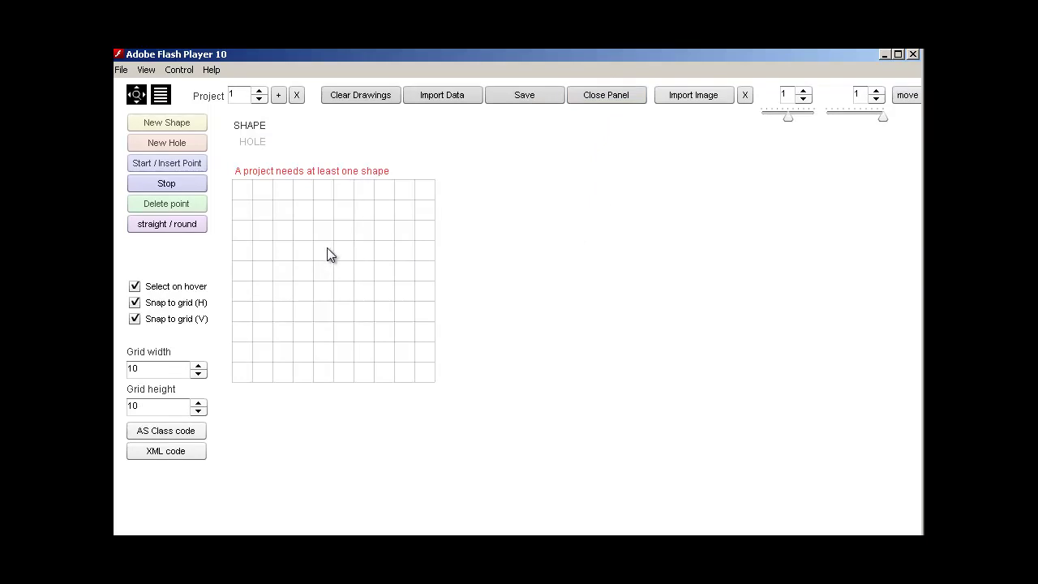
{"action": "left_click", "coordinate": [334, 224]}
{"action": "left_click", "coordinate": [394, 260]}
{"action": "left_click", "coordinate": [395, 341]}
{"action": "left_click", "coordinate": [293, 321]}
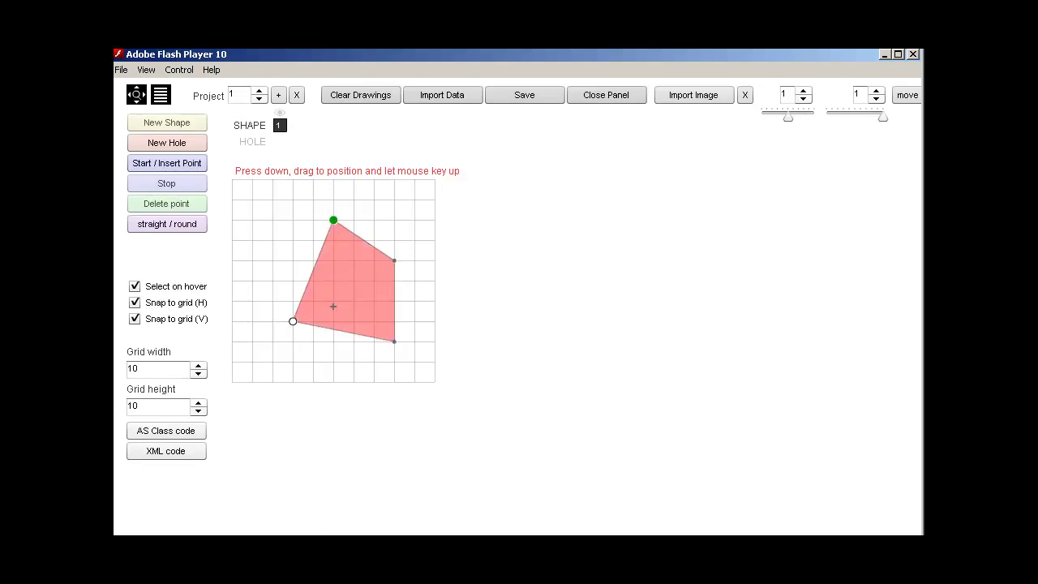
{"action": "left_click", "coordinate": [605, 97]}
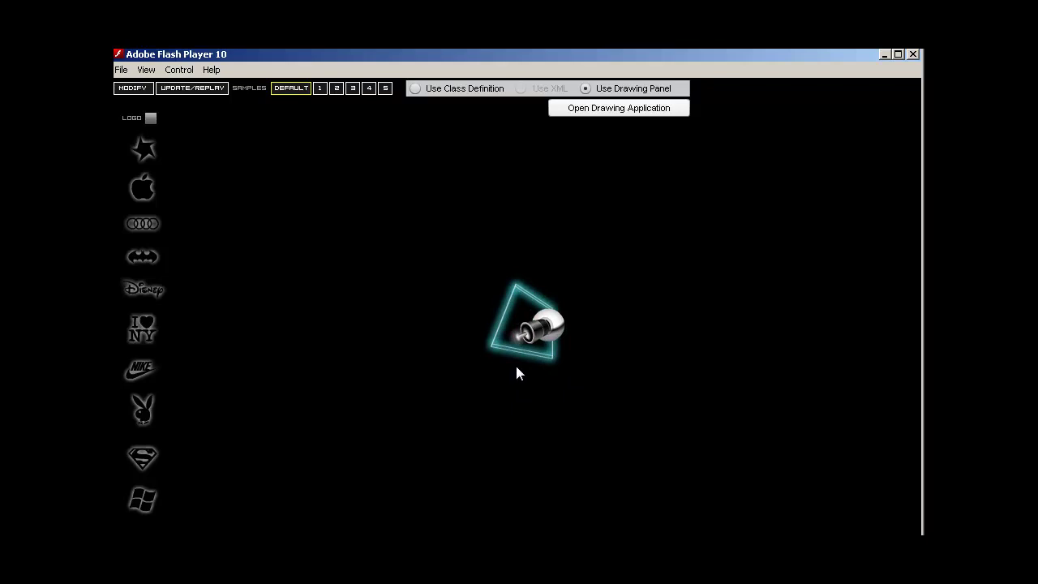
Reopen the drawing panel and add a new hole inside the quadrilateral
{"action": "left_click", "coordinate": [596, 109]}
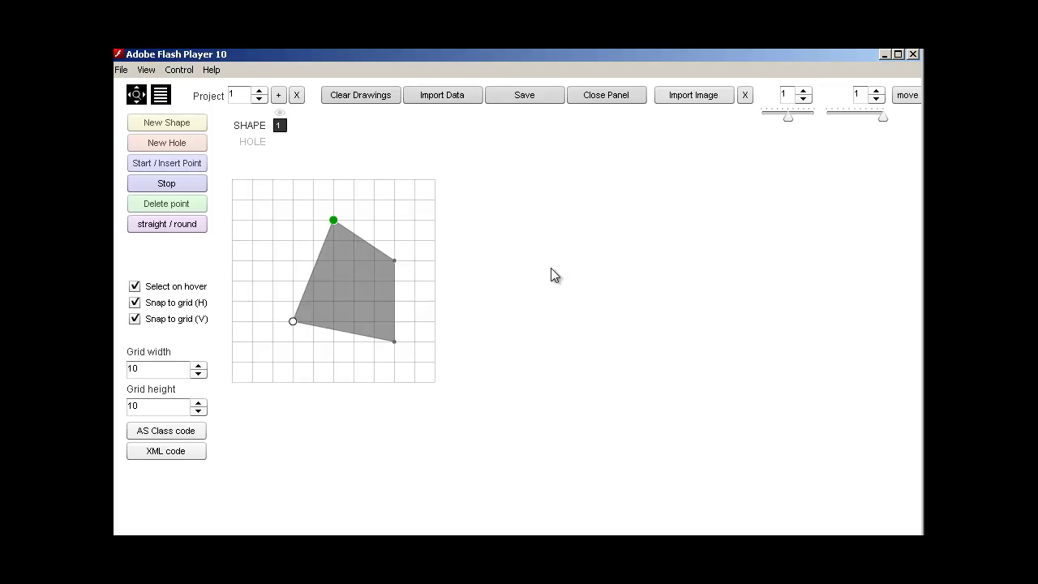
{"action": "left_click", "coordinate": [183, 146]}
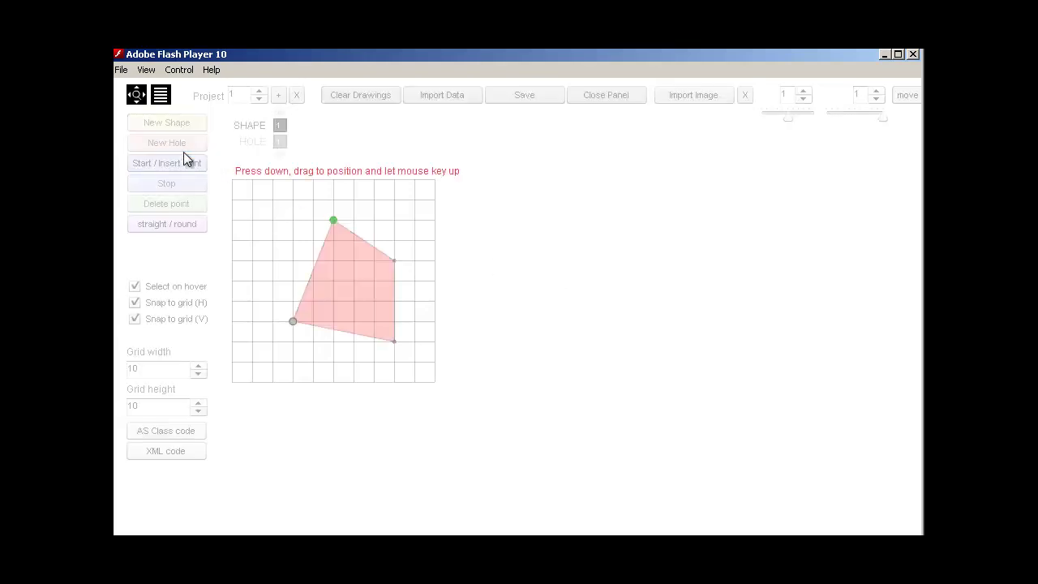
{"action": "left_click_drag", "start_coordinate": [333, 291], "coordinate": [334, 301]}
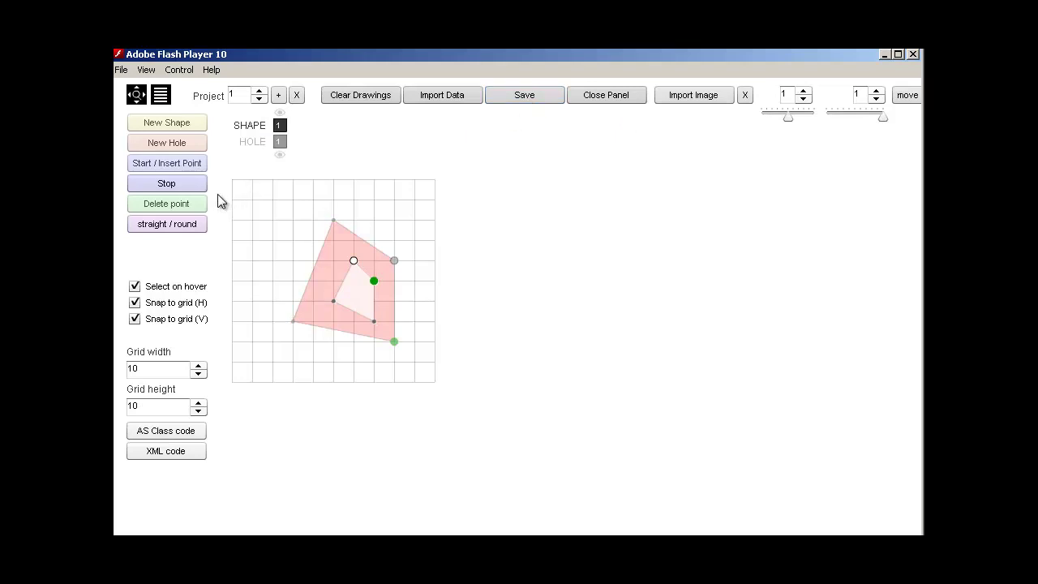
Use Drag all to move the shape up-left one grid step and shift the hole right and down
{"action": "left_click", "coordinate": [282, 144]}
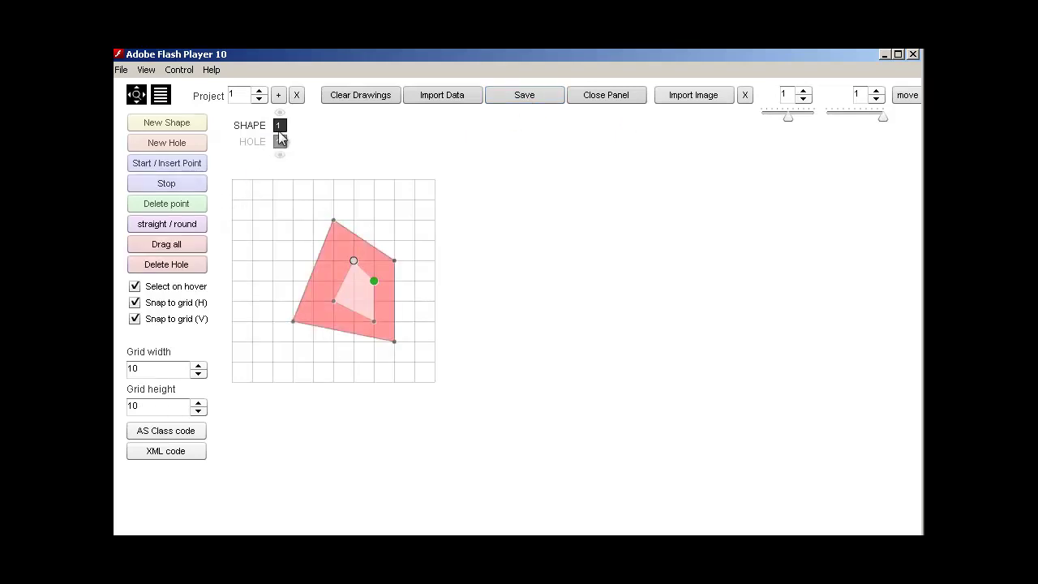
{"action": "left_click", "coordinate": [279, 129]}
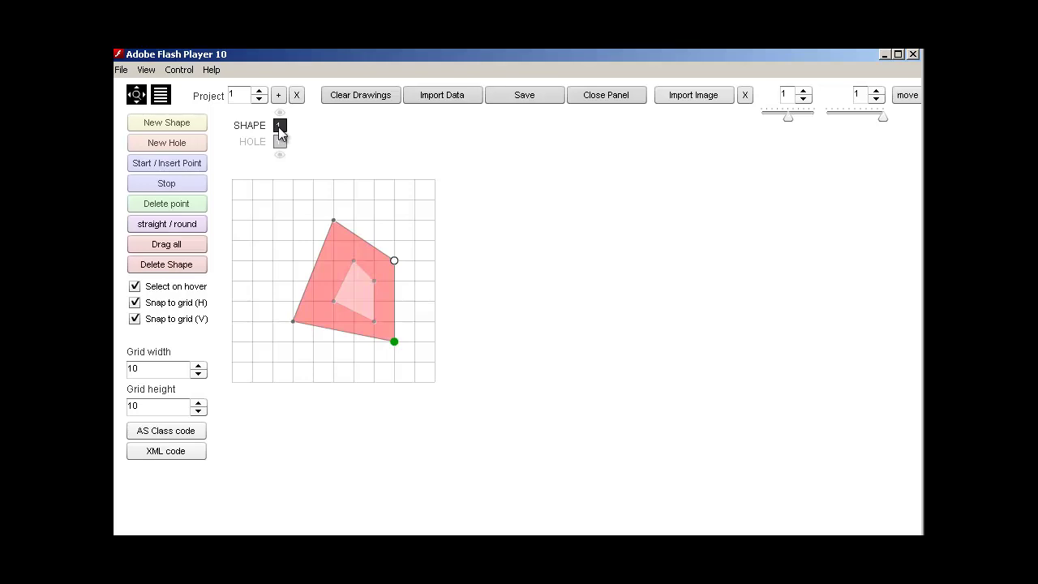
{"action": "left_click", "coordinate": [165, 244]}
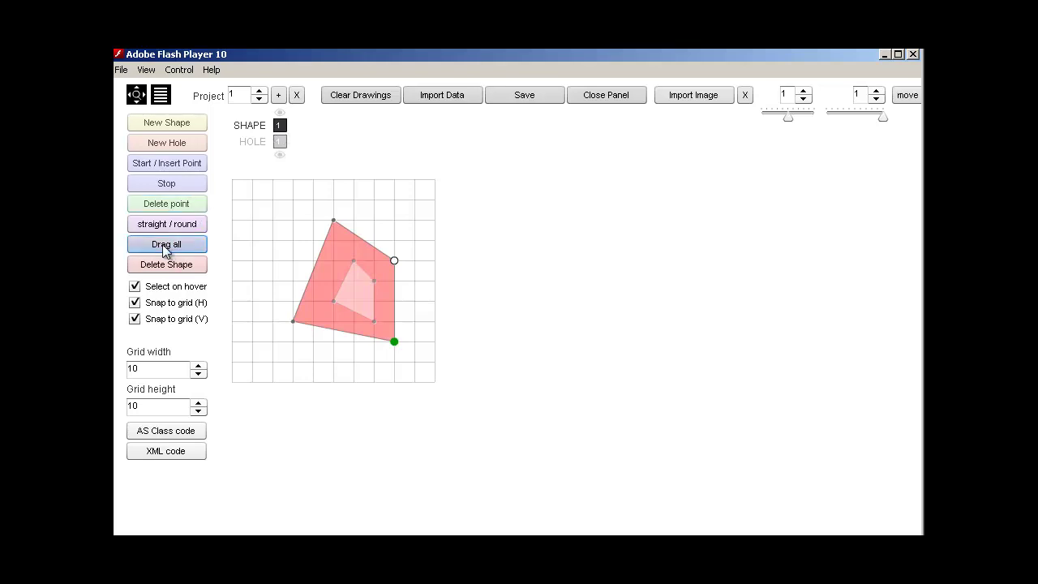
{"action": "left_click_drag", "start_coordinate": [331, 242], "coordinate": [281, 213]}
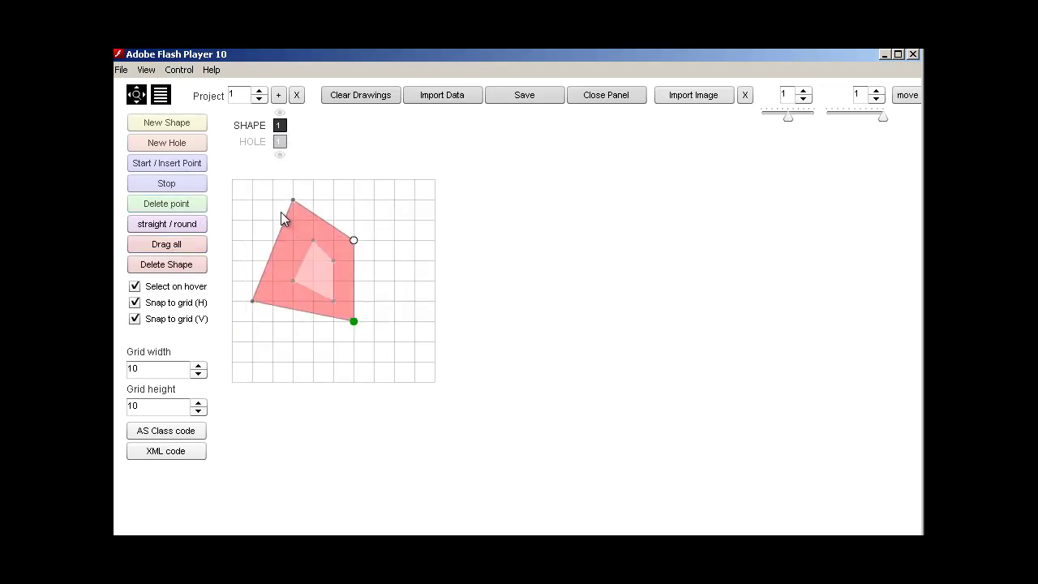
{"action": "left_click", "coordinate": [279, 142]}
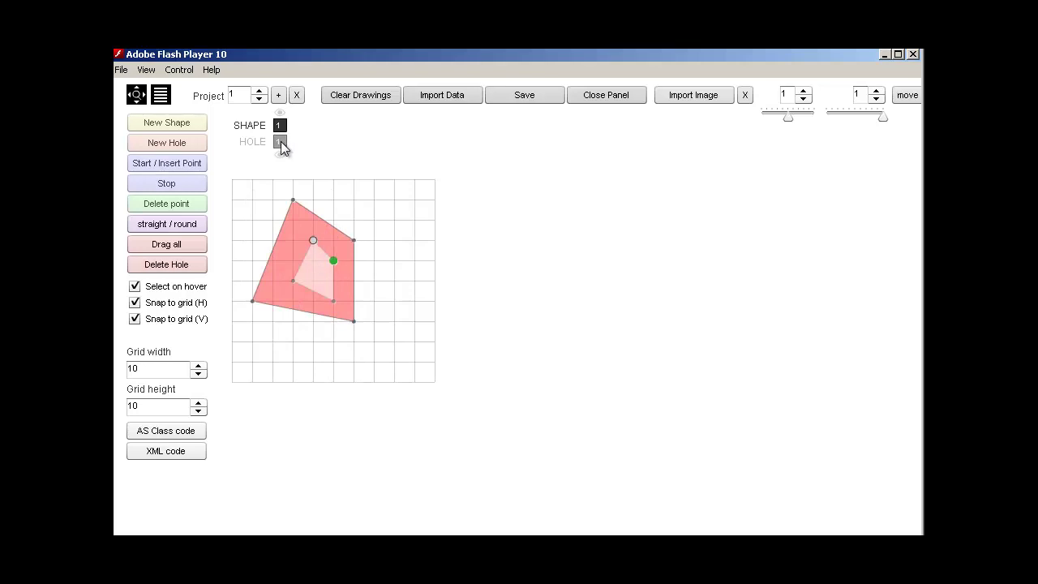
{"action": "left_click", "coordinate": [166, 244]}
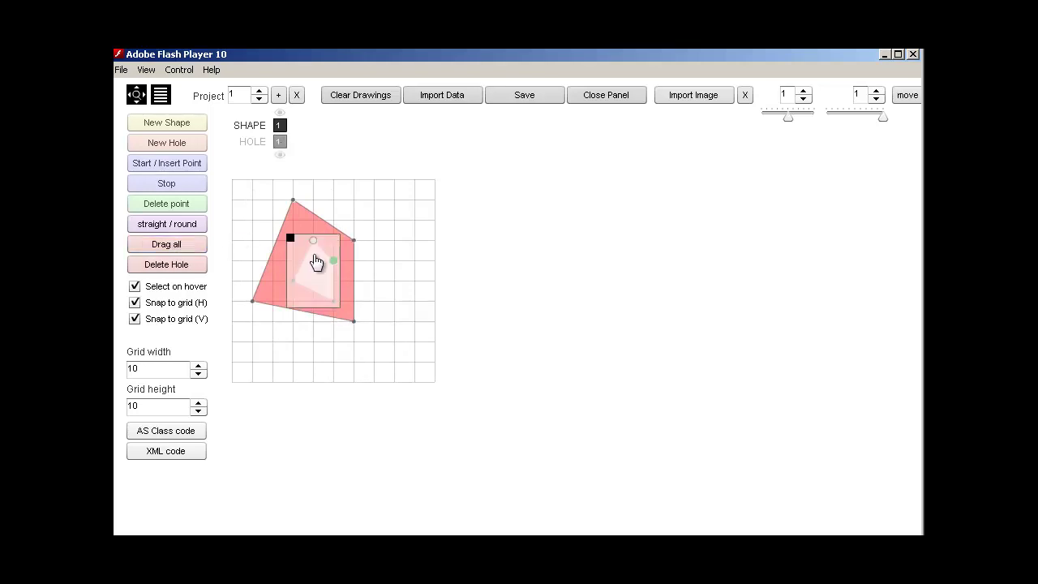
{"action": "mouse_move", "coordinate": [319, 262]}
{"action": "left_mouse_down"}
{"action": "mouse_move", "coordinate": [378, 283]}
{"action": "mouse_move", "coordinate": [309, 268]}
{"action": "left_mouse_up"}
{"action": "left_click", "coordinate": [165, 244]}
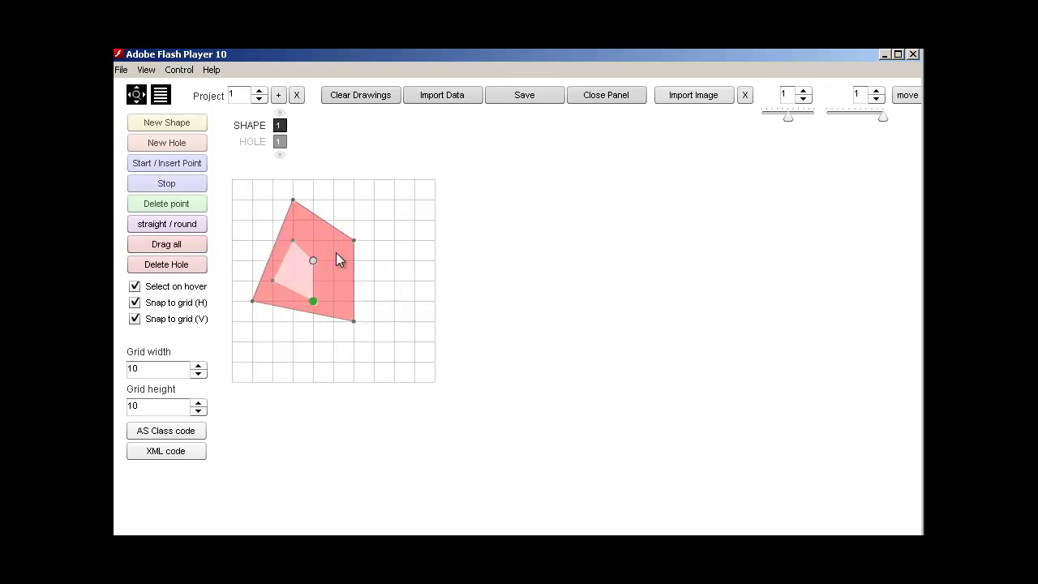
Clear the drawings and draw a new four-point shape on the grid
{"action": "left_click", "coordinate": [357, 97]}
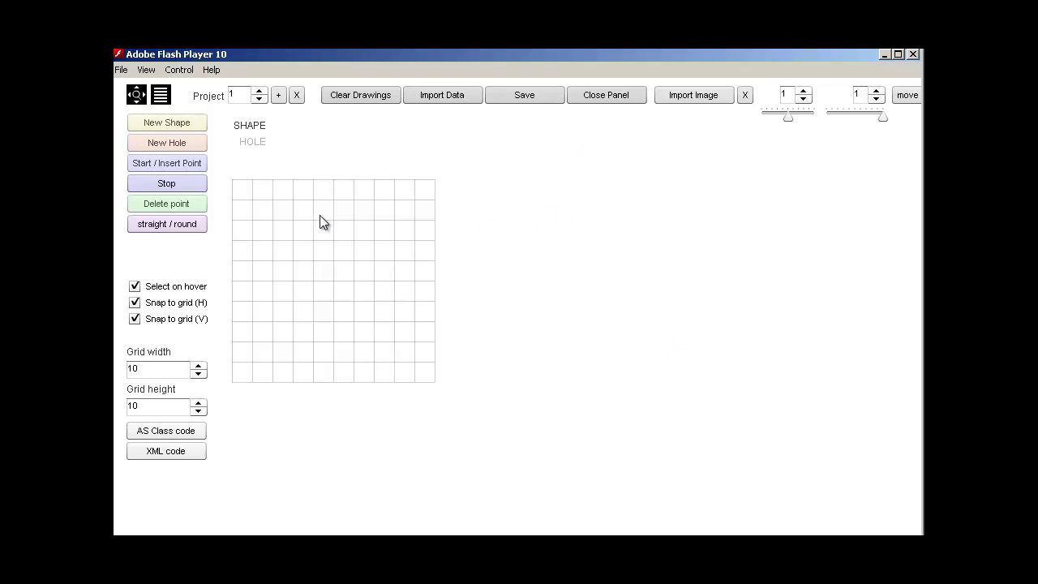
{"action": "left_click", "coordinate": [255, 223]}
{"action": "left_click_drag", "start_coordinate": [257, 224], "coordinate": [374, 260]}
{"action": "left_click", "coordinate": [374, 341]}
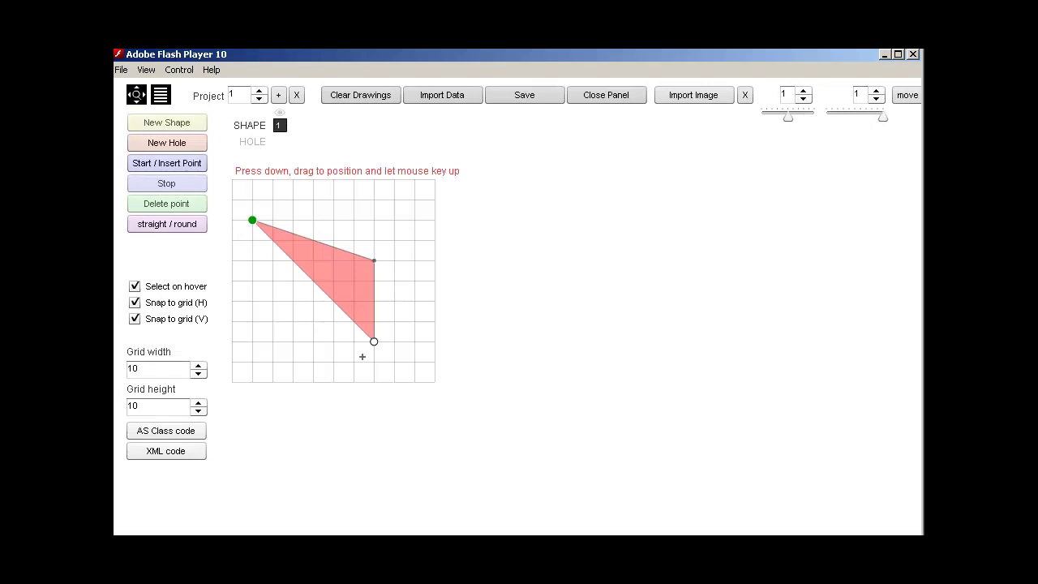
{"action": "left_click", "coordinate": [274, 362]}
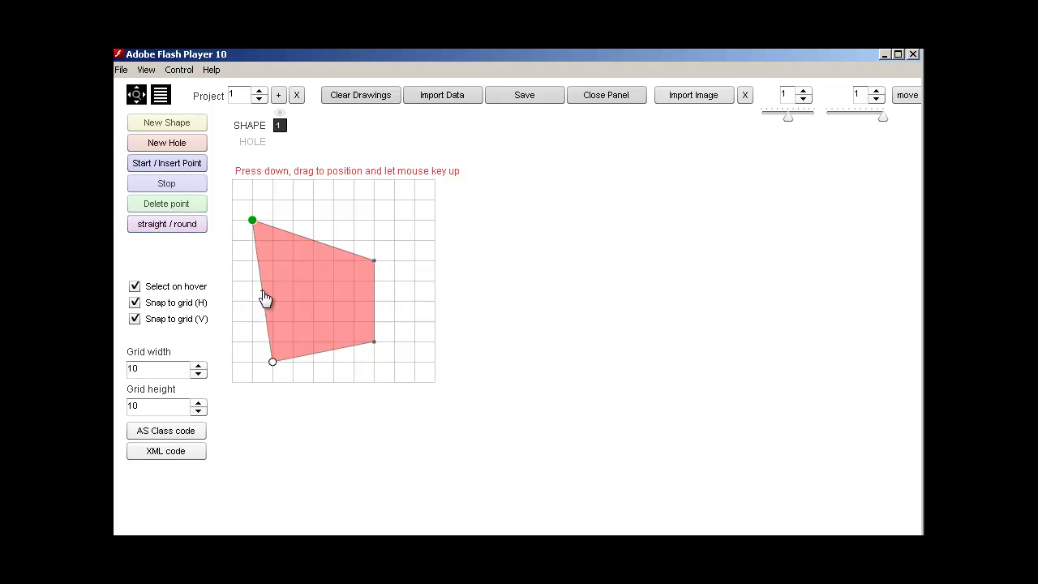
Curve the left edge inward, make the right edge round, and bend it inward too
{"action": "left_click_drag", "start_coordinate": [267, 298], "coordinate": [365, 315]}
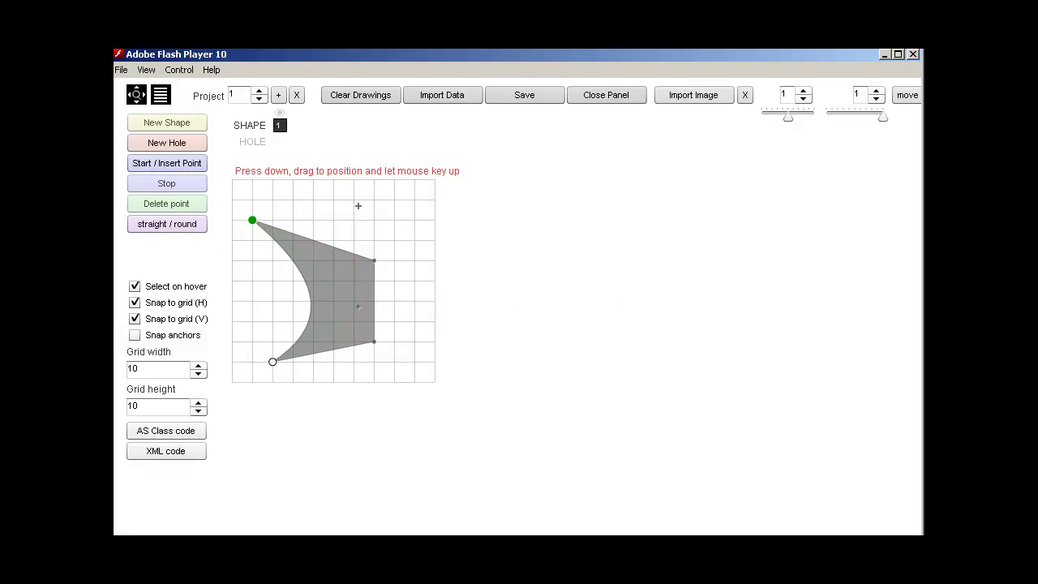
{"action": "mouse_move", "coordinate": [377, 262]}
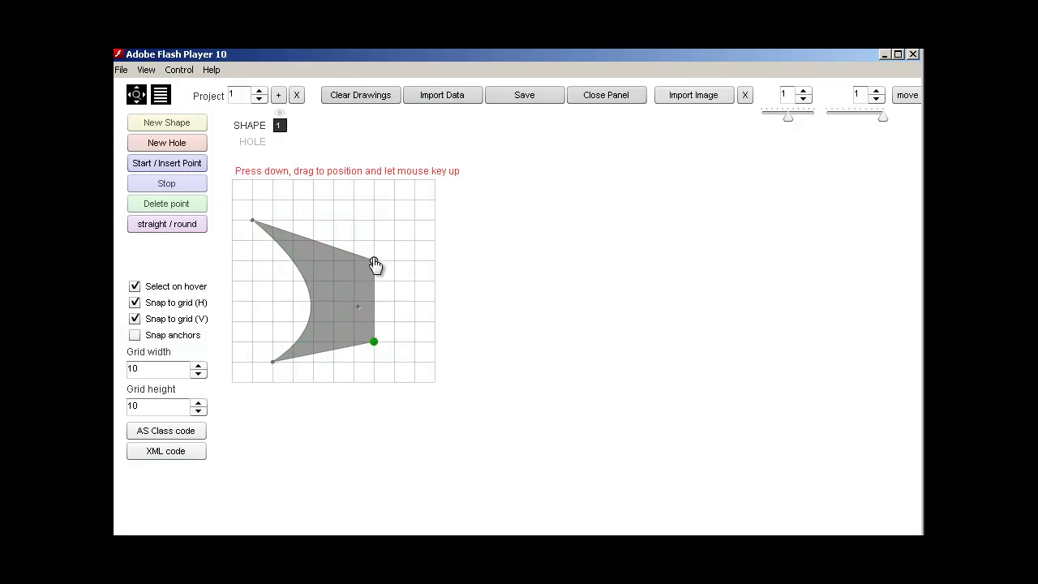
{"action": "left_click", "coordinate": [171, 225]}
{"action": "left_click_drag", "start_coordinate": [374, 305], "coordinate": [258, 298]}
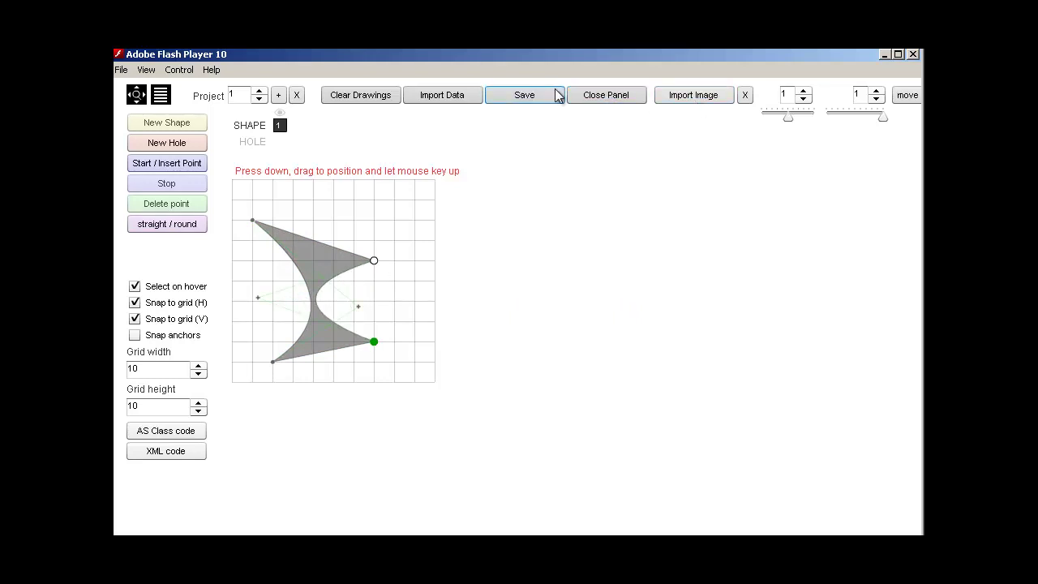
Preview the laser, then reopen the panel and turn off Select on hover
{"action": "left_click", "coordinate": [612, 95]}
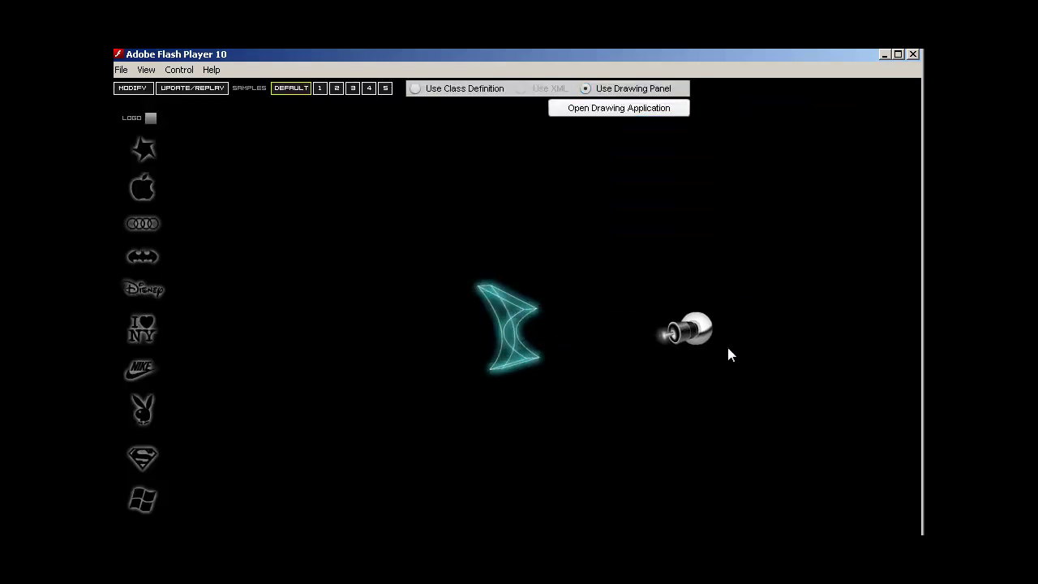
{"action": "left_click", "coordinate": [621, 107]}
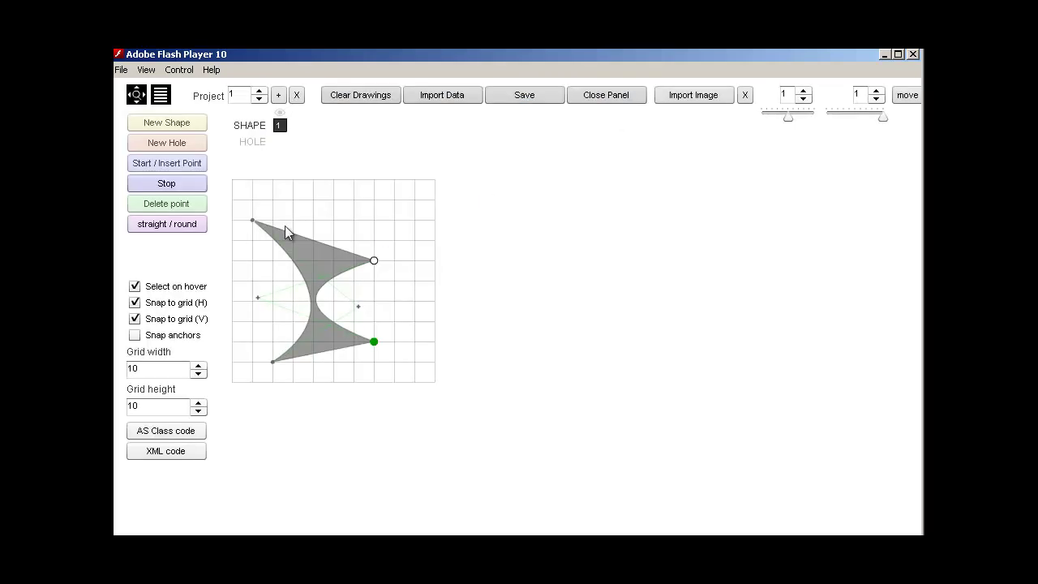
{"action": "left_click", "coordinate": [279, 127]}
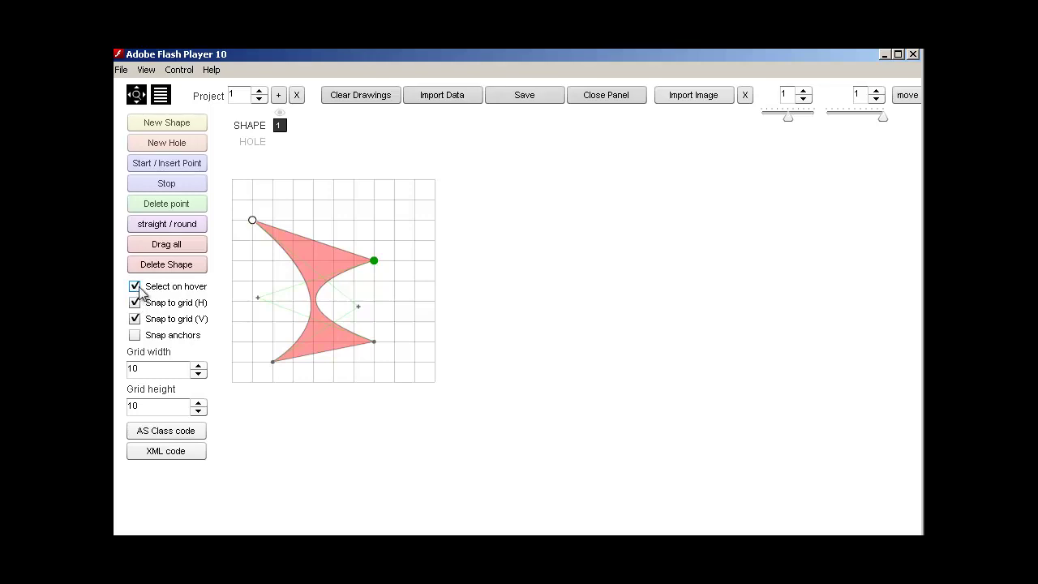
{"action": "left_click", "coordinate": [135, 287]}
{"action": "left_click", "coordinate": [280, 121]}
Add a small new hole near the upper edge of the shape
{"action": "left_click", "coordinate": [195, 146]}
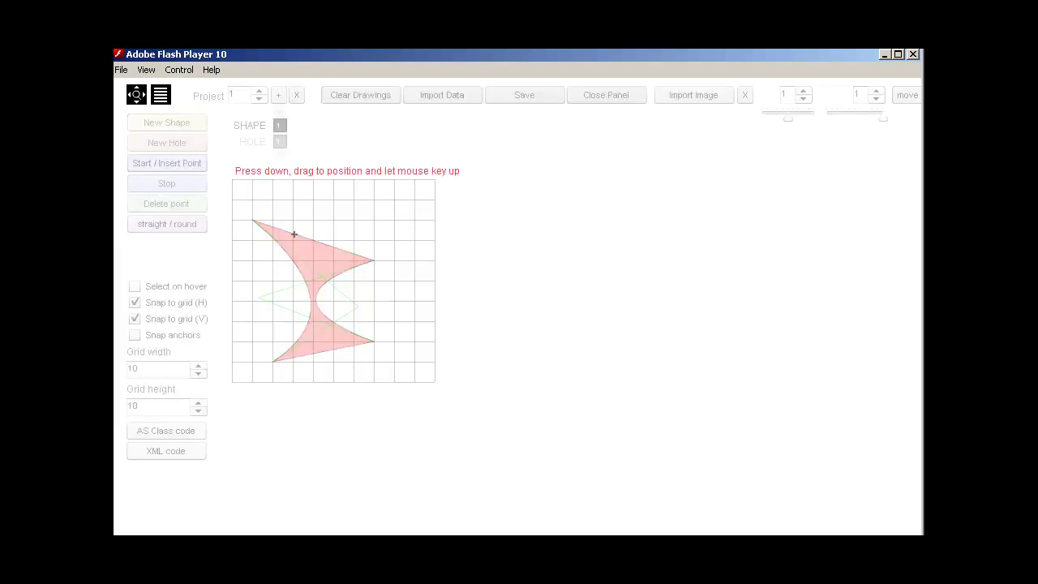
{"action": "left_click", "coordinate": [313, 240]}
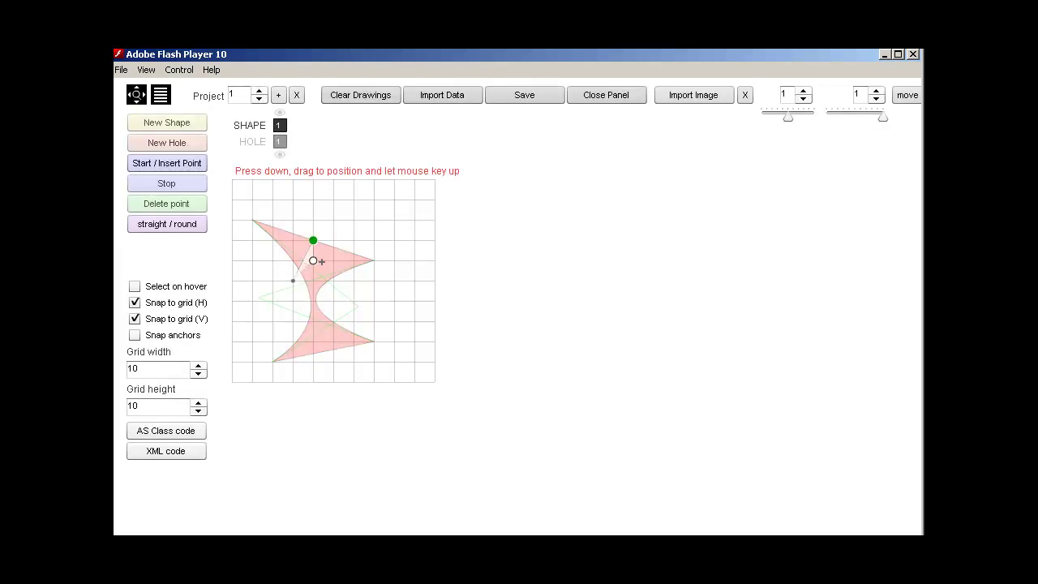
{"action": "left_click", "coordinate": [278, 158]}
Turn off horizontal and vertical Snap to grid, then select shape 1
{"action": "left_click", "coordinate": [134, 305]}
{"action": "left_click", "coordinate": [135, 319]}
{"action": "left_click", "coordinate": [283, 126]}
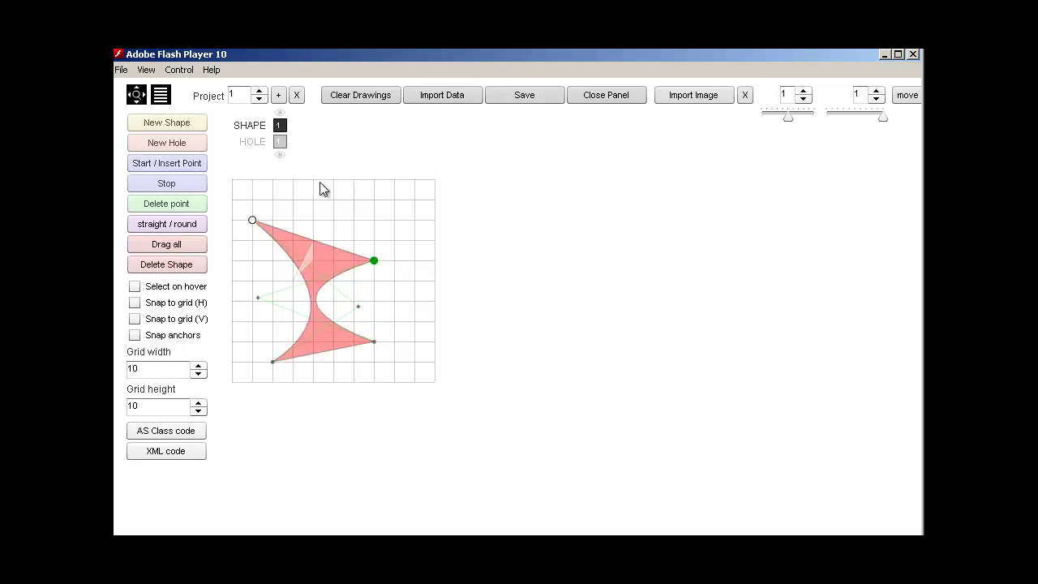
Reshape the inner curve with anchor snapping toggled, and stretch the top-right corner far up beyond the grid
{"action": "left_click_drag", "start_coordinate": [377, 264], "coordinate": [477, 223]}
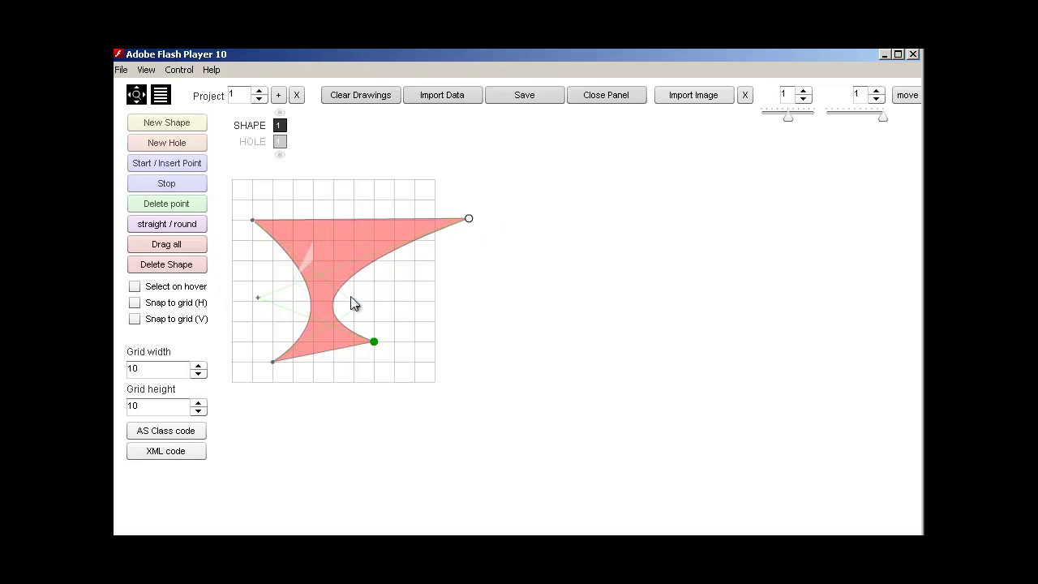
{"action": "left_click_drag", "start_coordinate": [361, 314], "coordinate": [387, 306]}
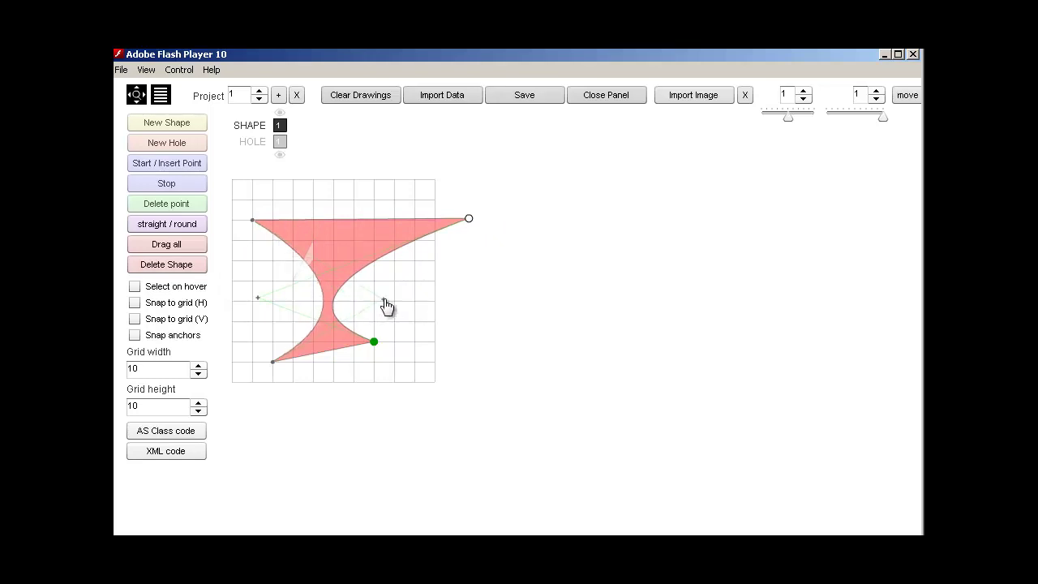
{"action": "left_click", "coordinate": [136, 336]}
{"action": "mouse_move", "coordinate": [386, 300]}
{"action": "left_mouse_down"}
{"action": "mouse_move", "coordinate": [400, 312]}
{"action": "mouse_move", "coordinate": [395, 290]}
{"action": "mouse_move", "coordinate": [365, 301]}
{"action": "mouse_move", "coordinate": [391, 304]}
{"action": "left_mouse_up"}
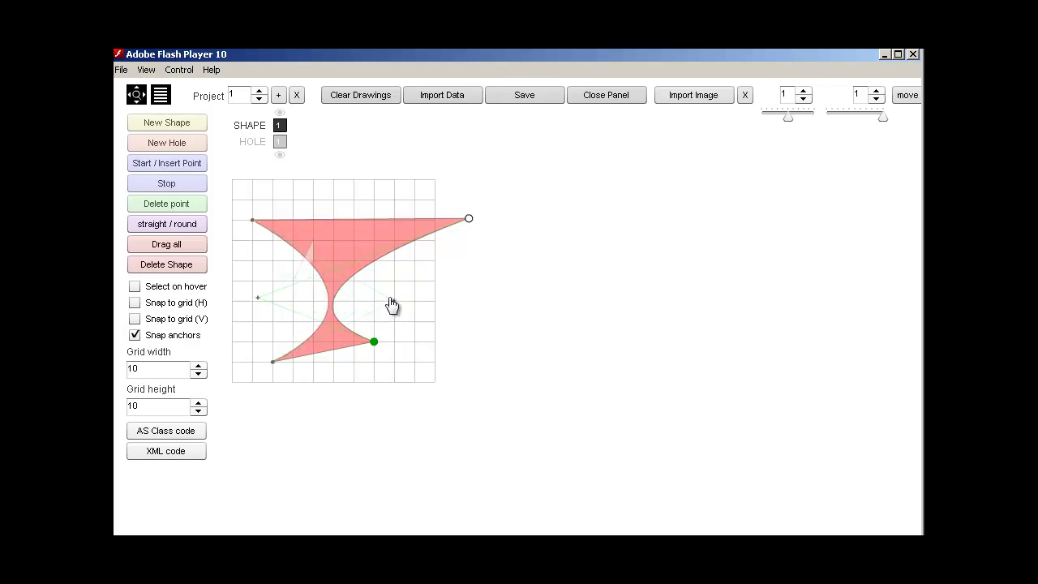
{"action": "left_click", "coordinate": [135, 335]}
{"action": "left_click_drag", "start_coordinate": [468, 220], "coordinate": [527, 95]}
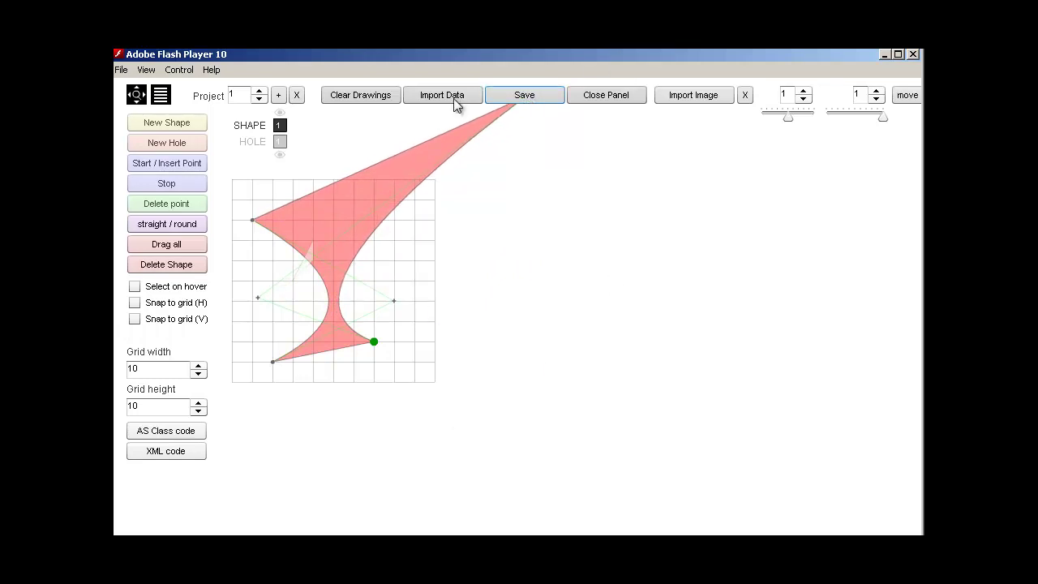
Pull the far top-right vertex back toward the grid and delete the right-hand vertex
{"action": "left_click", "coordinate": [160, 97]}
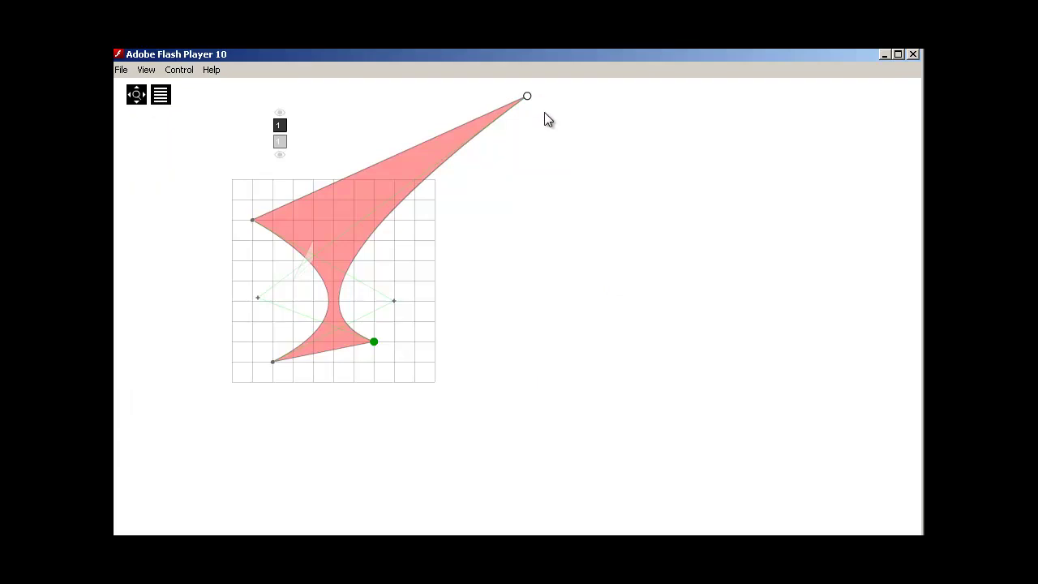
{"action": "left_click_drag", "start_coordinate": [530, 96], "coordinate": [514, 227]}
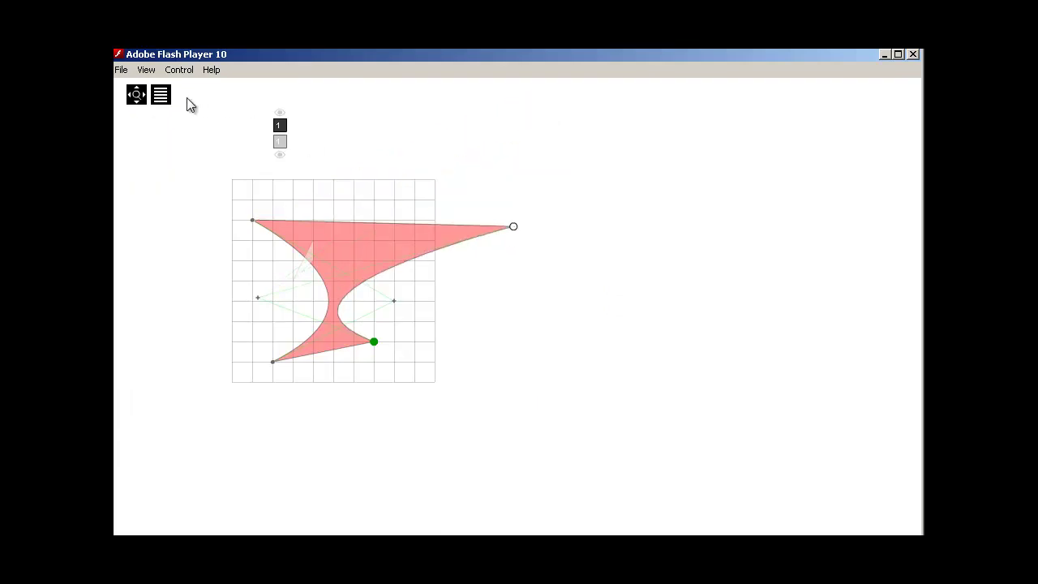
{"action": "left_click", "coordinate": [160, 97]}
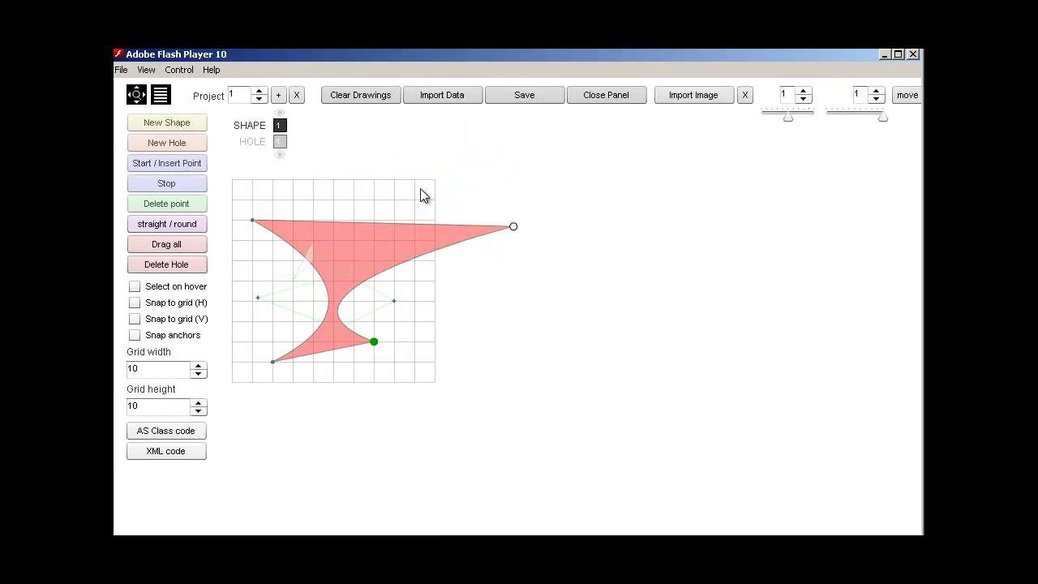
{"action": "left_click", "coordinate": [156, 204]}
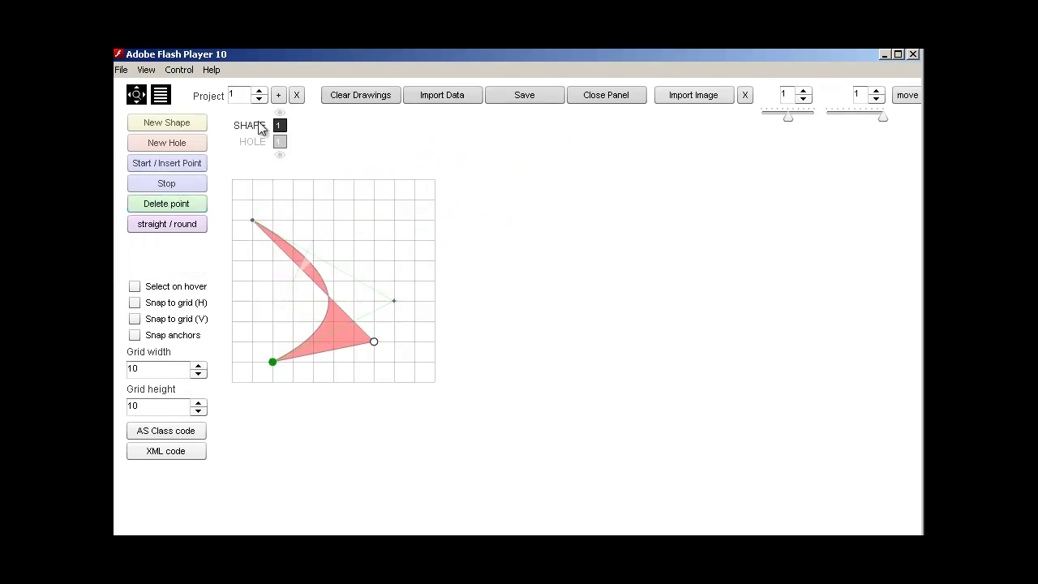
Test zooming in and out and panning in the view navigation controls, then reset the view
{"action": "left_click", "coordinate": [136, 95]}
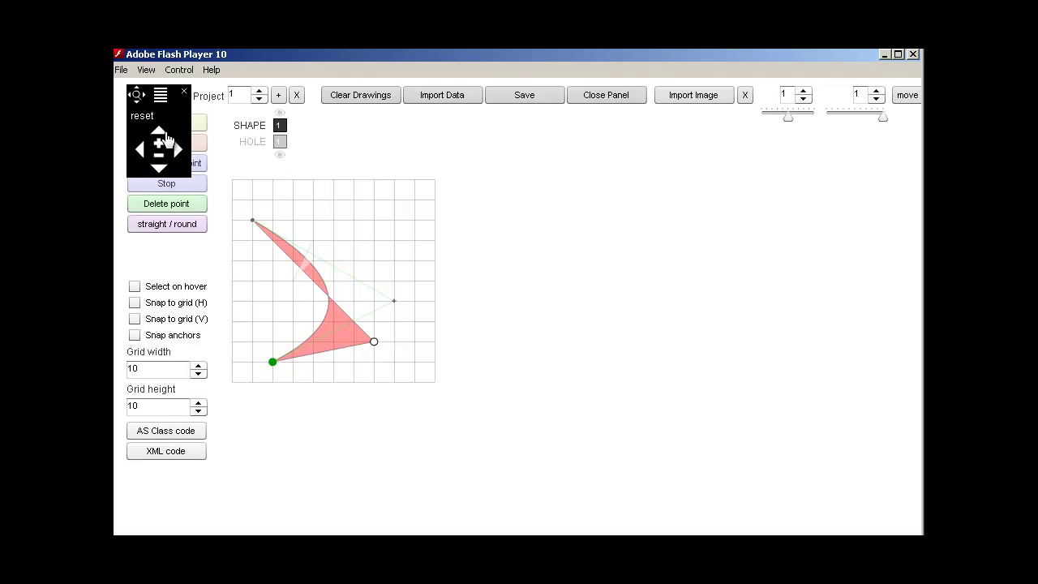
{"action": "left_click", "coordinate": [159, 144]}
{"action": "left_click", "coordinate": [162, 146]}
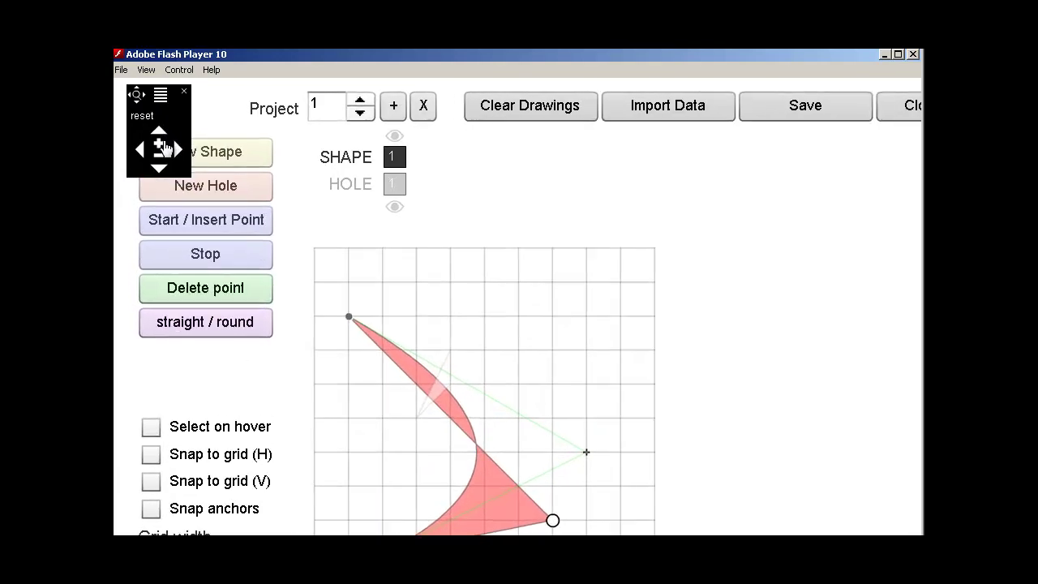
{"action": "left_click", "coordinate": [160, 164]}
{"action": "left_click", "coordinate": [159, 164]}
{"action": "left_click", "coordinate": [142, 150]}
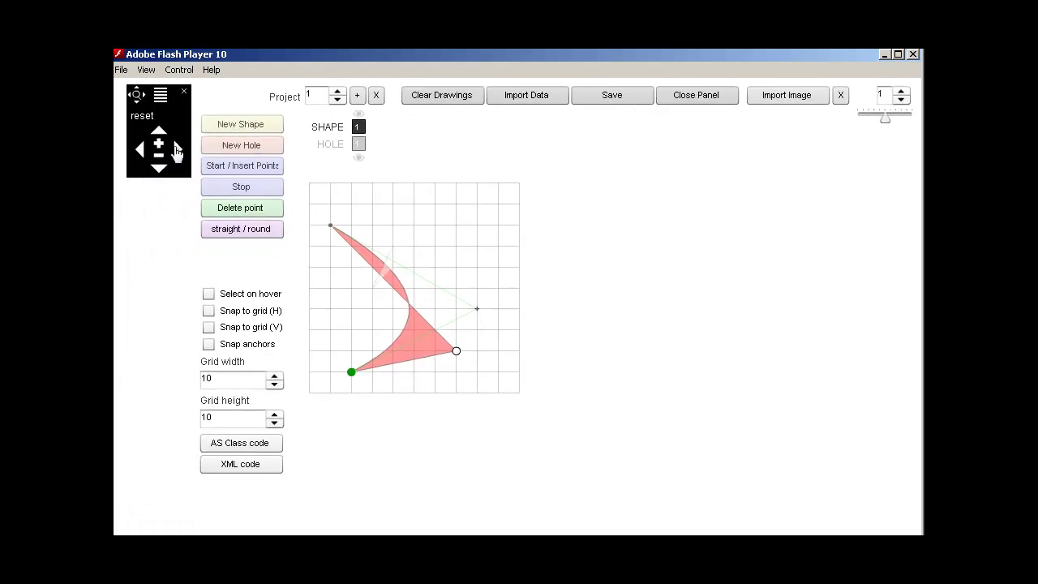
{"action": "left_click", "coordinate": [172, 137]}
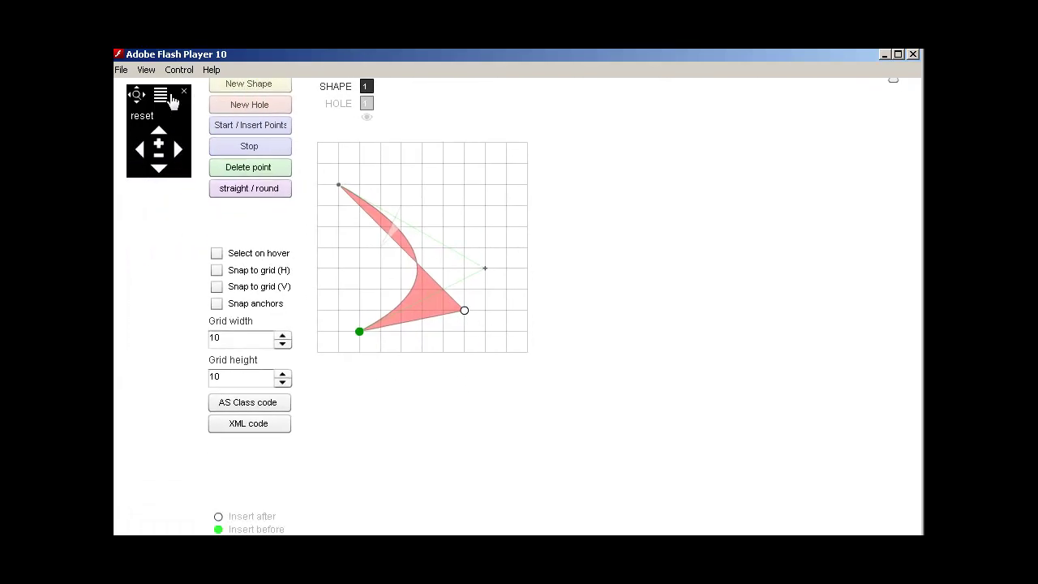
{"action": "left_click", "coordinate": [166, 111]}
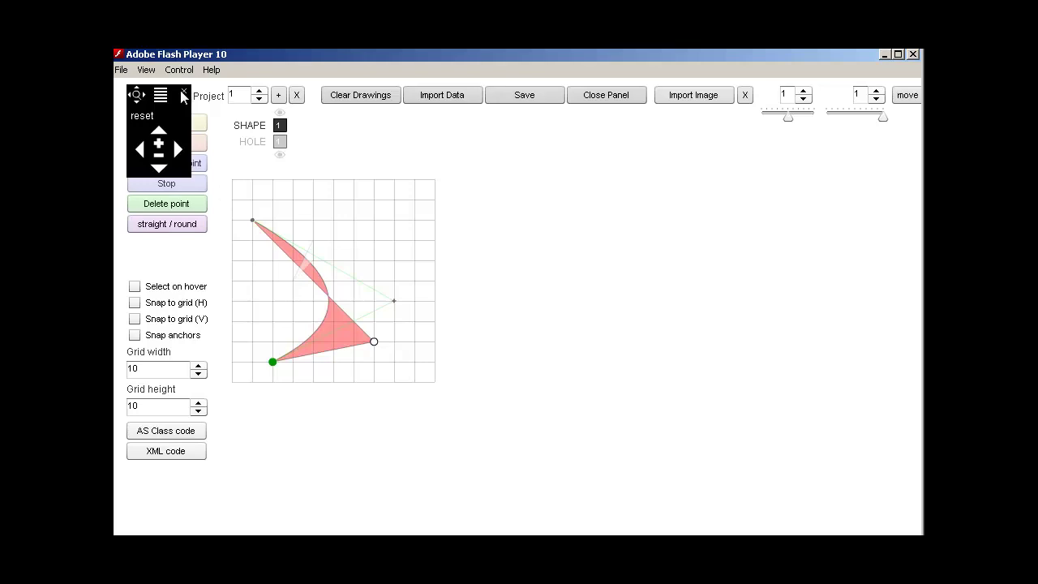
{"action": "left_click", "coordinate": [184, 91]}
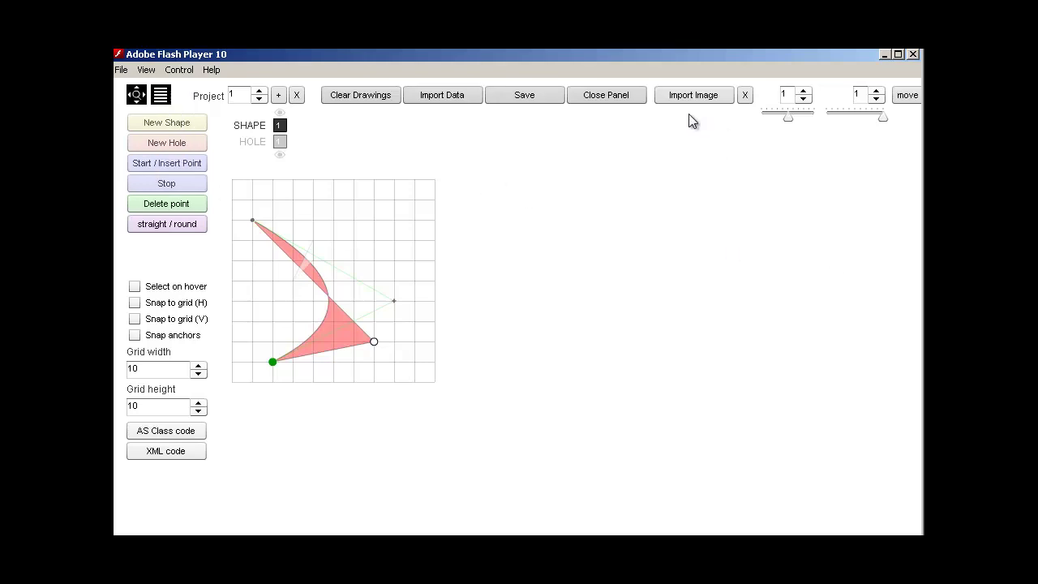
Clear the drawings and import picture_santa.jpg as a background picture
{"action": "left_click", "coordinate": [358, 95]}
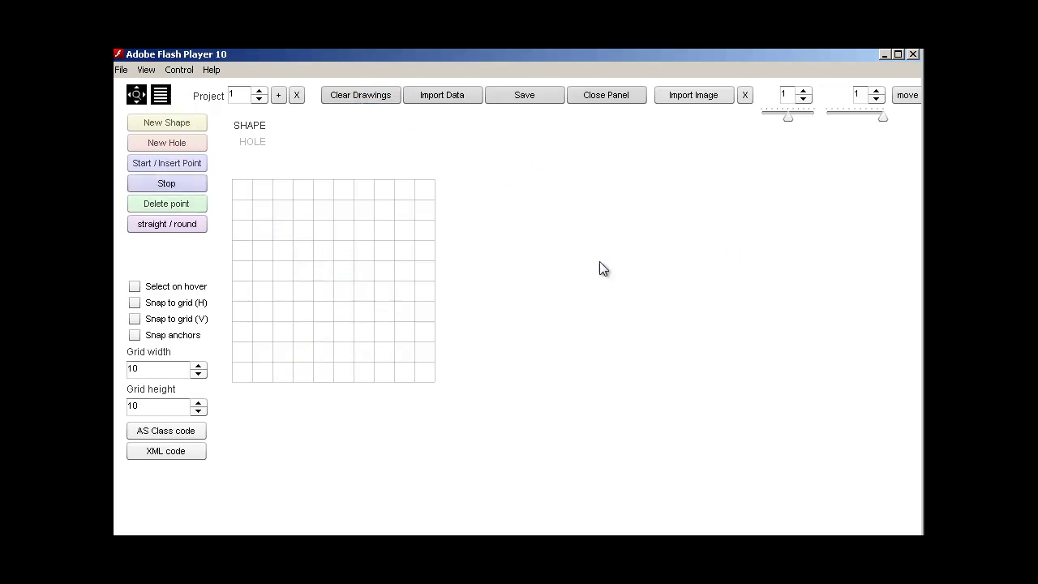
{"action": "left_click", "coordinate": [681, 98]}
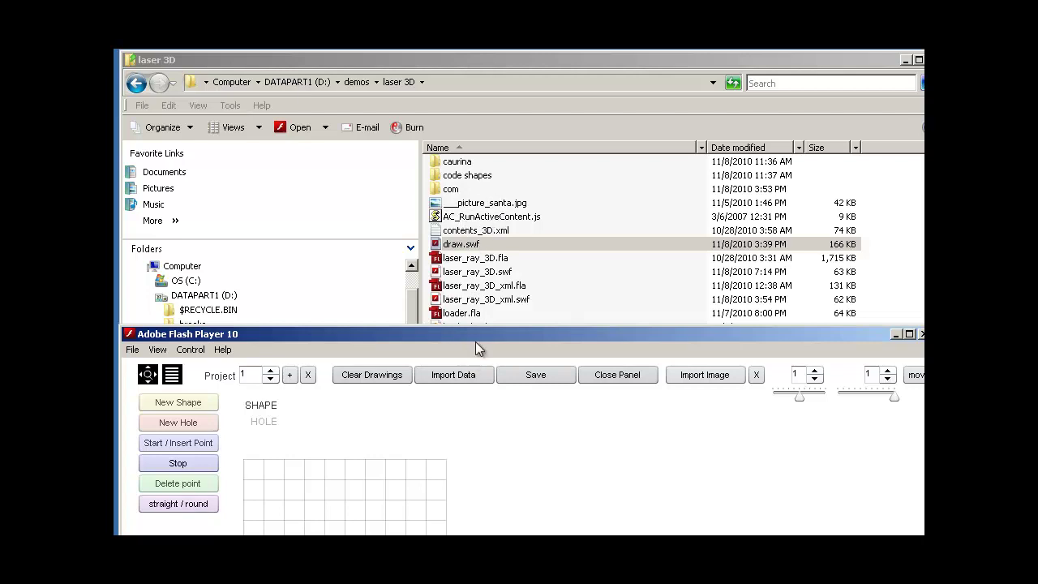
{"action": "left_click_drag", "start_coordinate": [475, 341], "coordinate": [475, 62]}
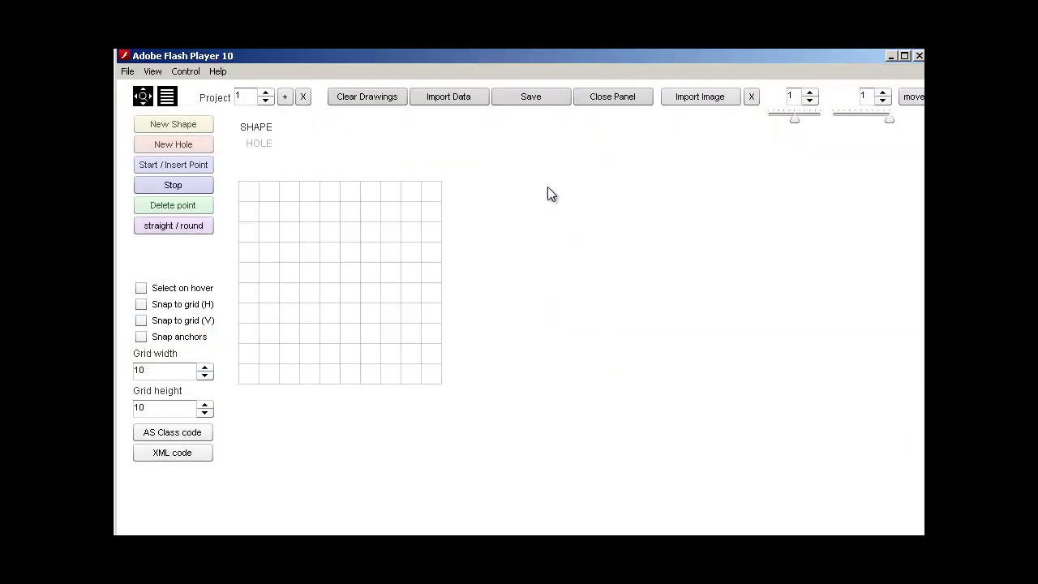
{"action": "left_click", "coordinate": [711, 103]}
{"action": "left_click", "coordinate": [261, 193]}
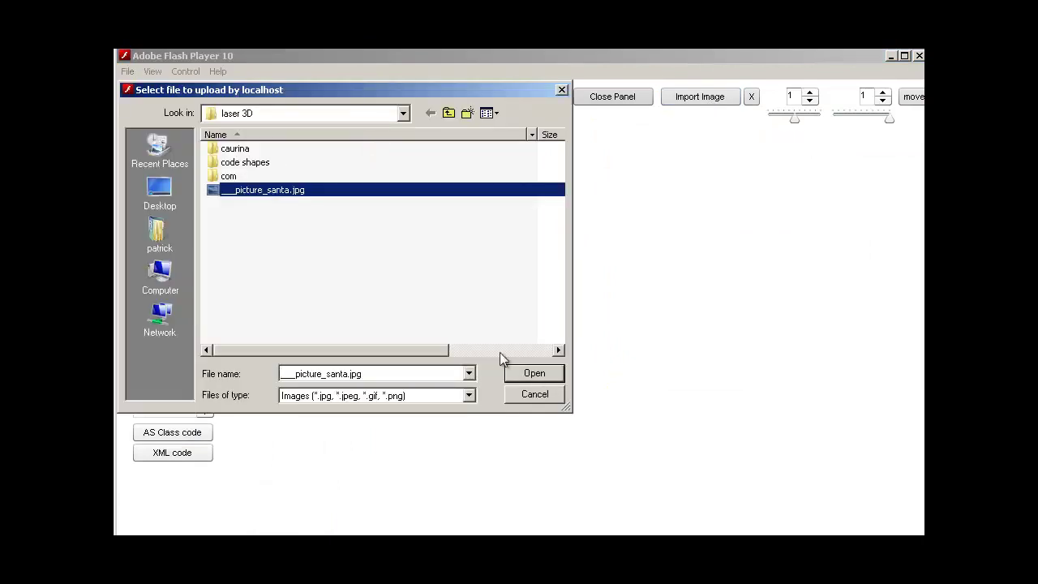
{"action": "left_click", "coordinate": [536, 373]}
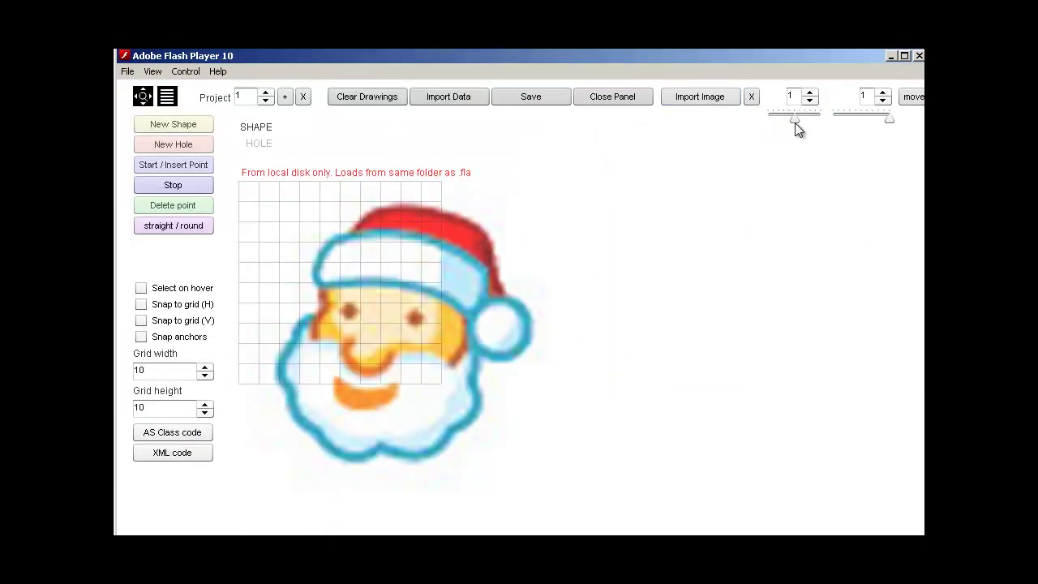
Scale the Santa picture to 0.7, fade it to 0.4 opacity, and position it on the grid
{"action": "left_click_drag", "start_coordinate": [788, 120], "coordinate": [786, 120]}
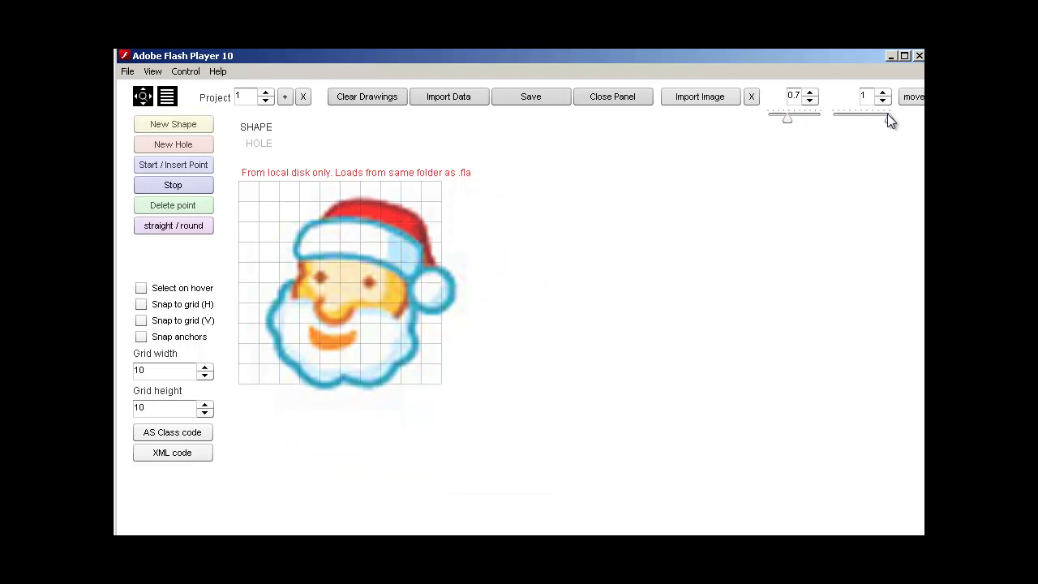
{"action": "left_click_drag", "start_coordinate": [882, 122], "coordinate": [856, 123]}
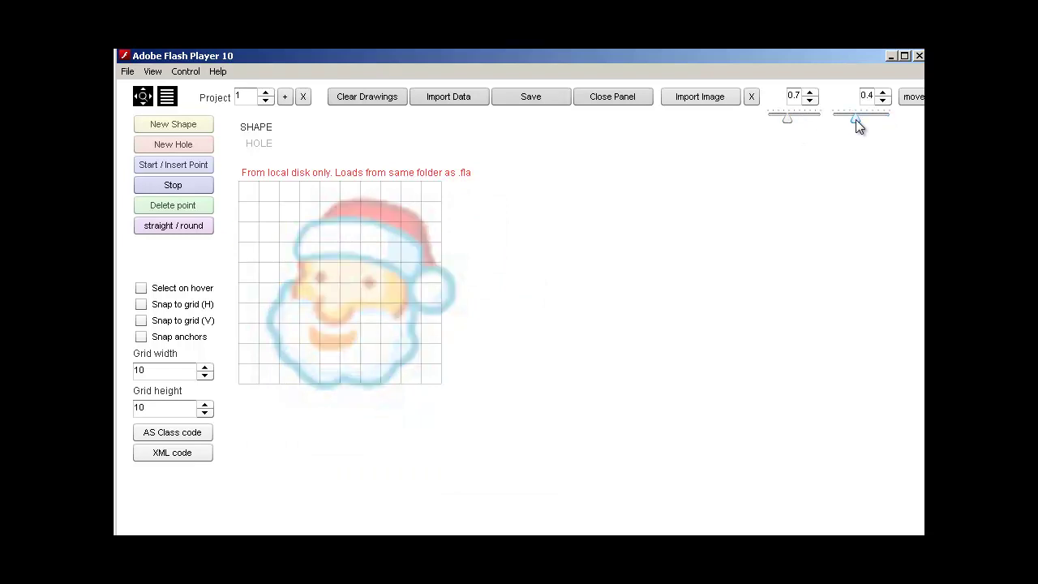
{"action": "left_click", "coordinate": [912, 96]}
{"action": "left_click_drag", "start_coordinate": [281, 278], "coordinate": [349, 270]}
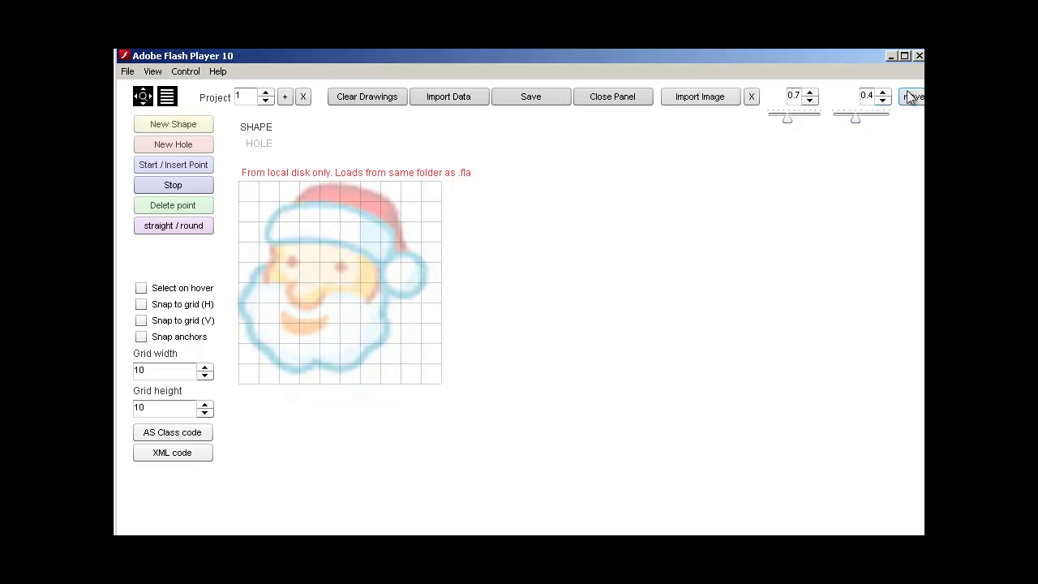
{"action": "left_click_drag", "start_coordinate": [382, 225], "coordinate": [407, 260]}
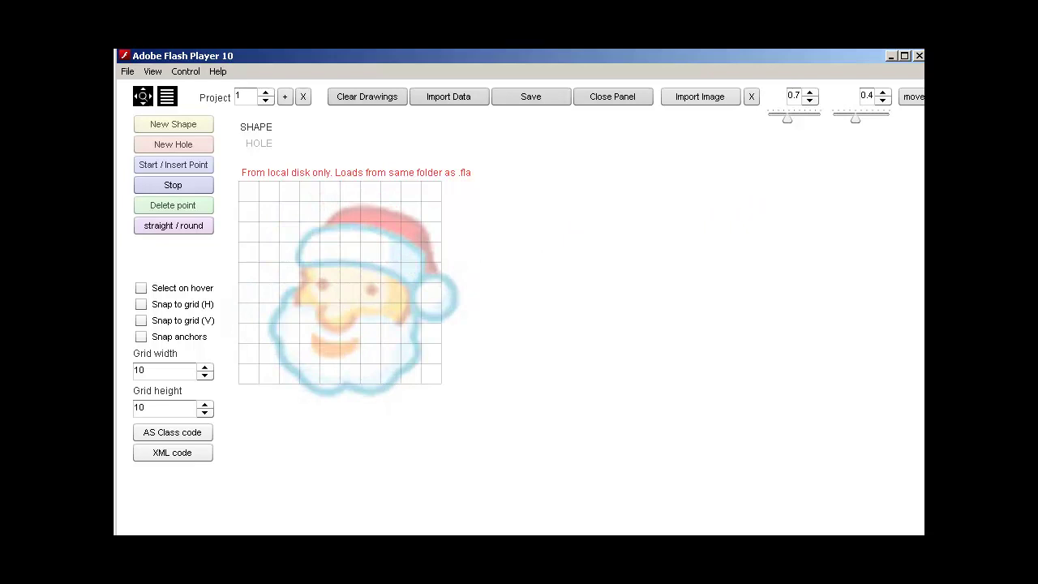
{"action": "left_click_drag", "start_coordinate": [421, 272], "coordinate": [382, 245]}
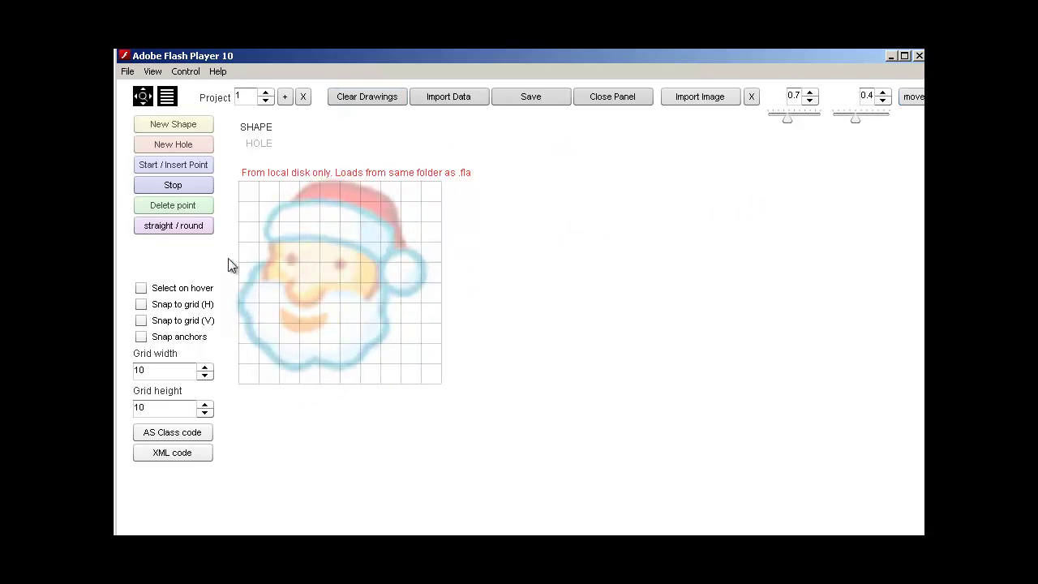
Trace a twelve-point outline around Santa's beard and under the moustache
{"action": "left_click", "coordinate": [256, 268]}
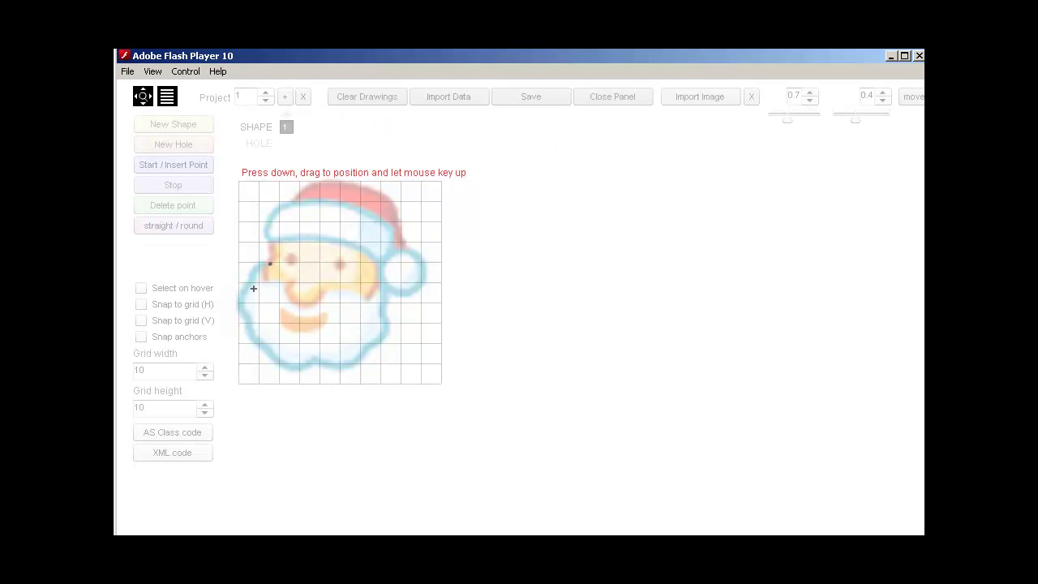
{"action": "left_click", "coordinate": [249, 317]}
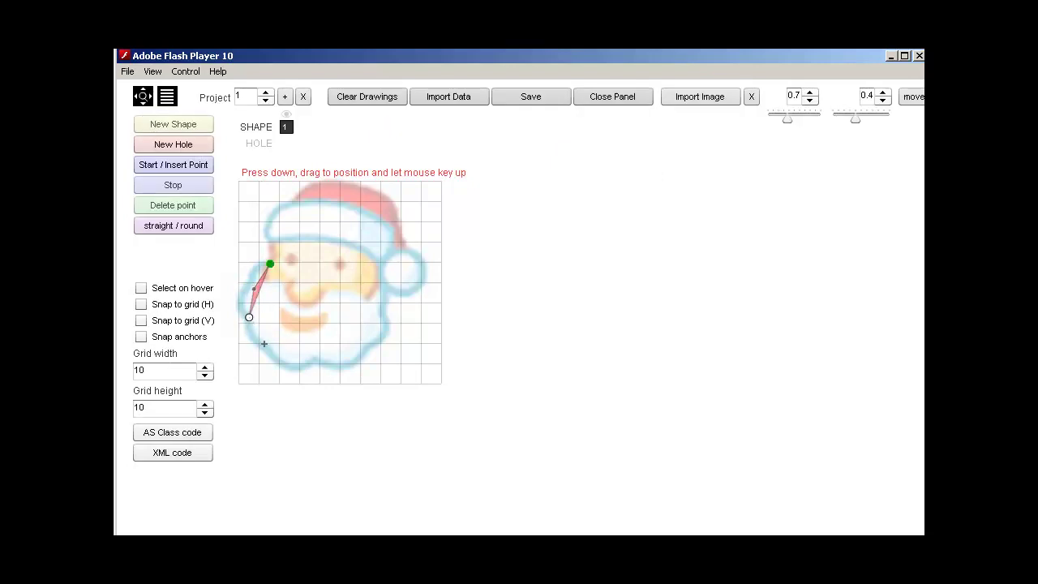
{"action": "left_click", "coordinate": [263, 348]}
{"action": "left_click", "coordinate": [309, 363]}
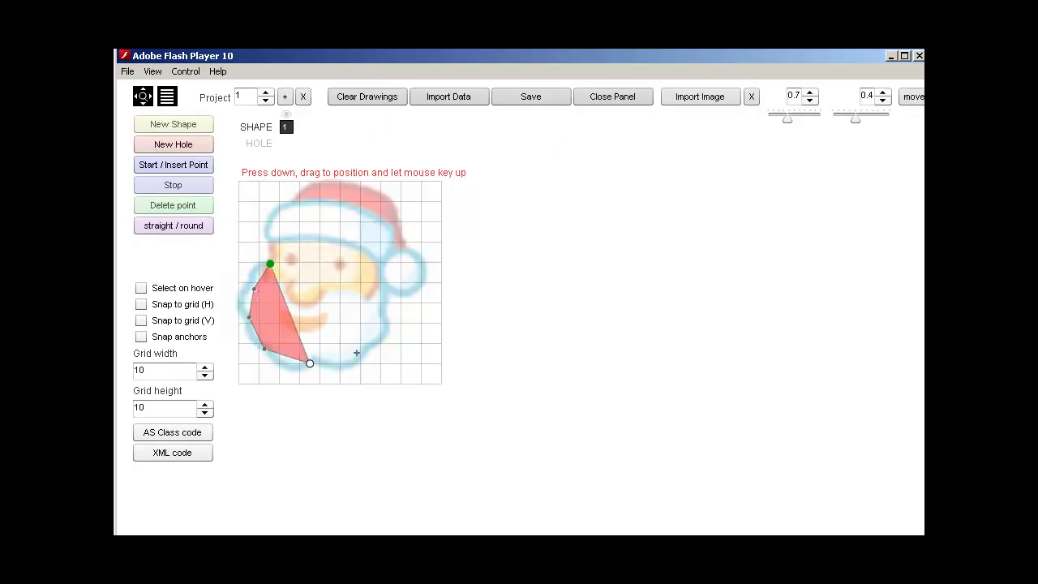
{"action": "left_click", "coordinate": [364, 350]}
{"action": "left_click", "coordinate": [382, 316]}
{"action": "left_click", "coordinate": [381, 281]}
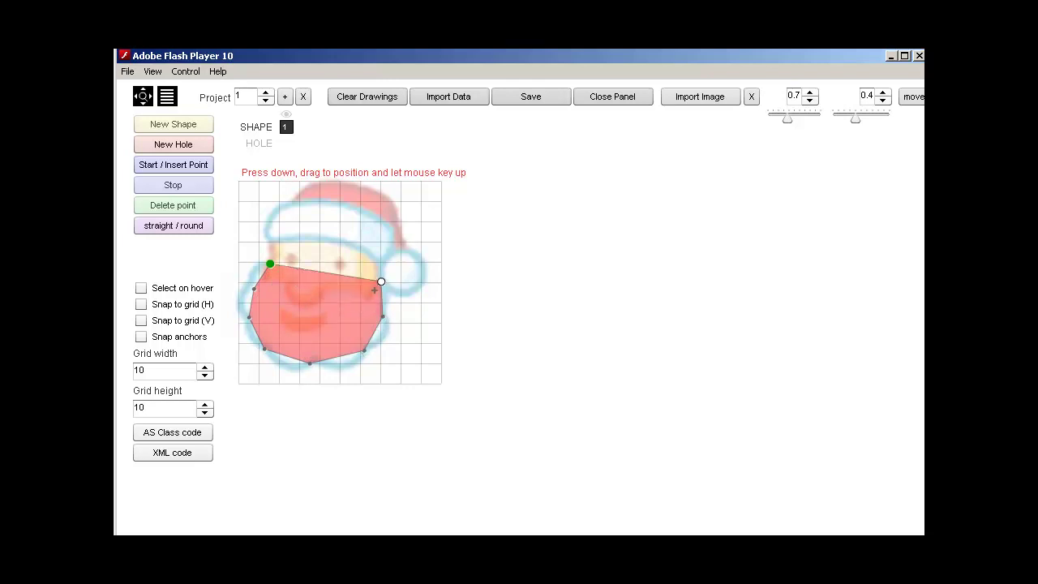
{"action": "left_click", "coordinate": [366, 306]}
{"action": "left_click", "coordinate": [357, 286]}
{"action": "left_click", "coordinate": [331, 289]}
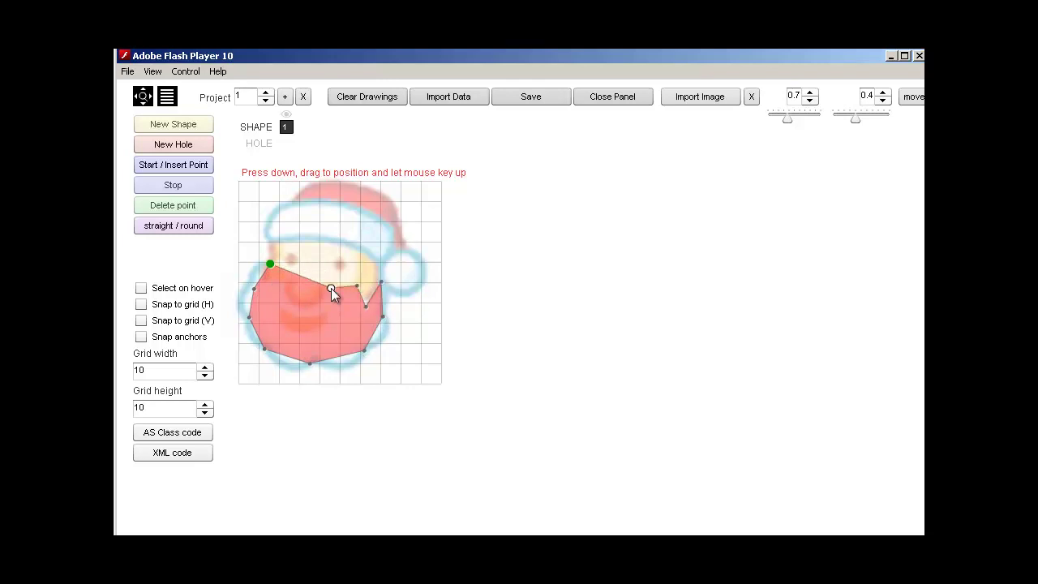
{"action": "left_click", "coordinate": [299, 309]}
{"action": "left_click", "coordinate": [267, 279]}
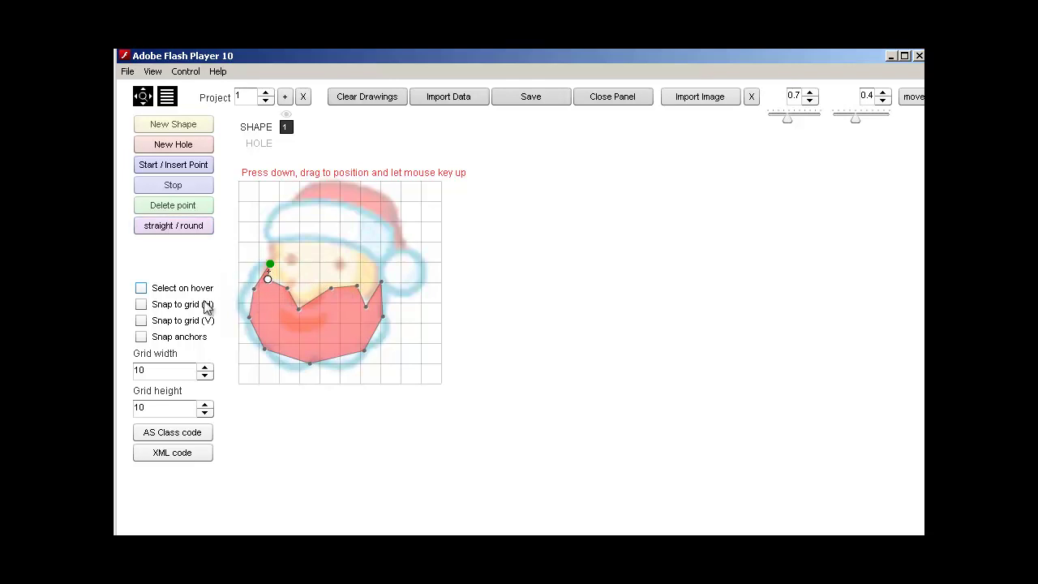
Turn on Select on hover and round the left-side corners into smooth curves following the beard
{"action": "left_click", "coordinate": [141, 287]}
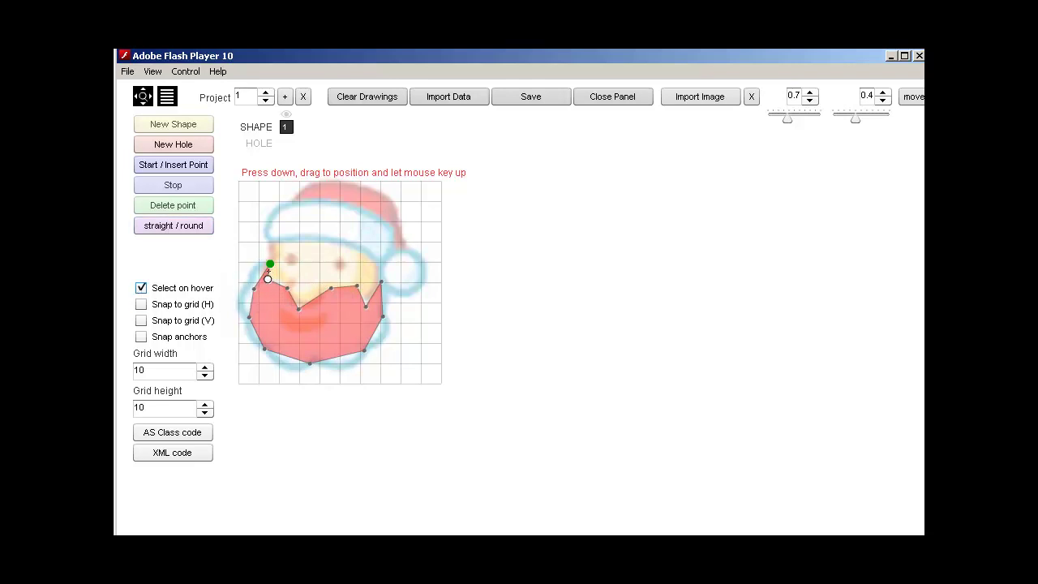
{"action": "left_click", "coordinate": [172, 232]}
{"action": "left_click", "coordinate": [195, 226]}
{"action": "left_click", "coordinate": [252, 271]}
{"action": "mouse_move", "coordinate": [252, 273]}
{"action": "left_mouse_down"}
{"action": "mouse_move", "coordinate": [254, 308]}
{"action": "mouse_move", "coordinate": [236, 305]}
{"action": "left_mouse_up"}
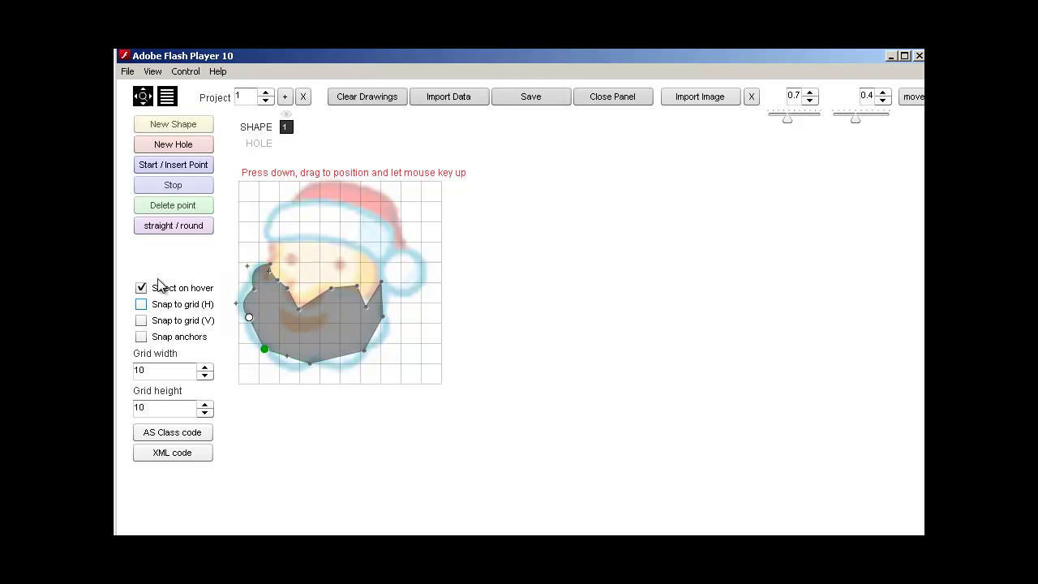
{"action": "left_click", "coordinate": [160, 227]}
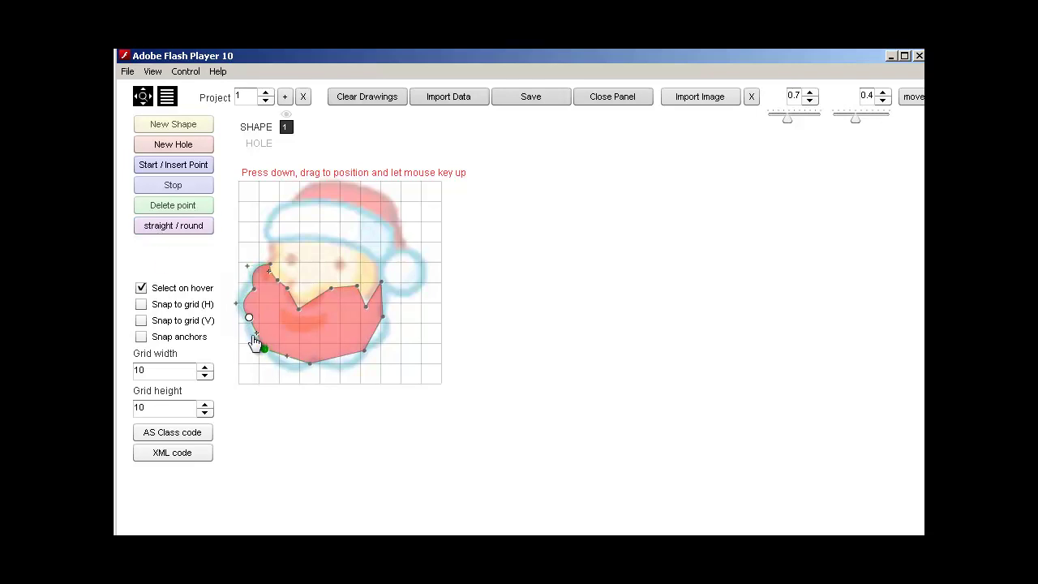
{"action": "left_click_drag", "start_coordinate": [254, 337], "coordinate": [281, 381]}
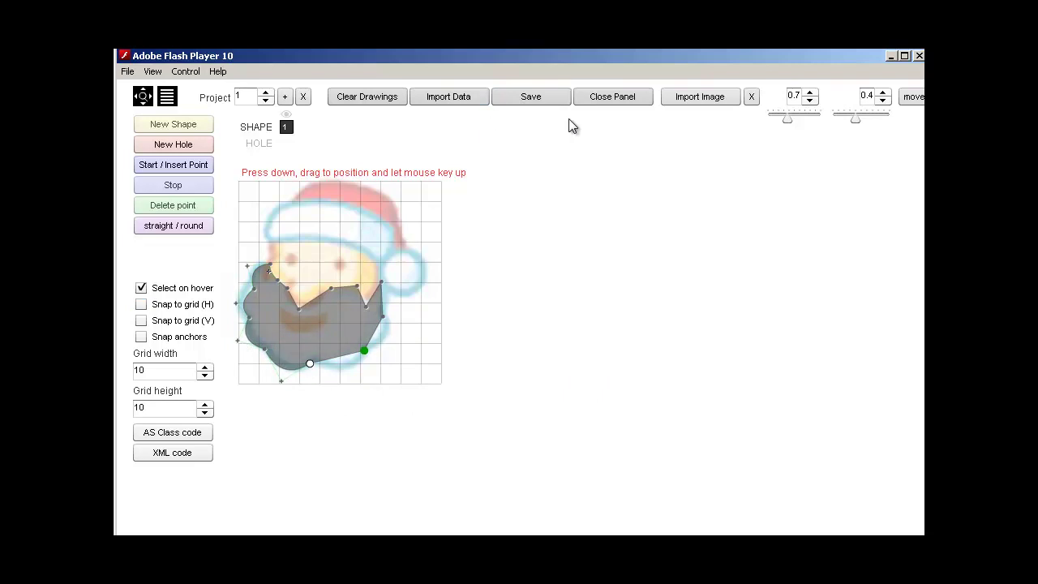
Preview the beard trace, then clear the shape and remove the Santa picture
{"action": "left_click", "coordinate": [612, 98]}
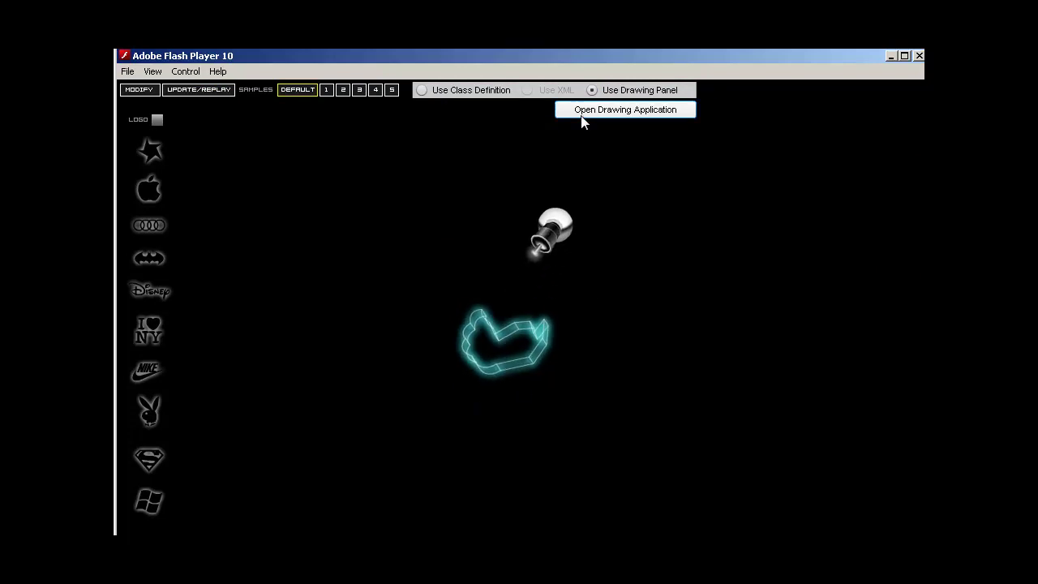
{"action": "left_click", "coordinate": [582, 117]}
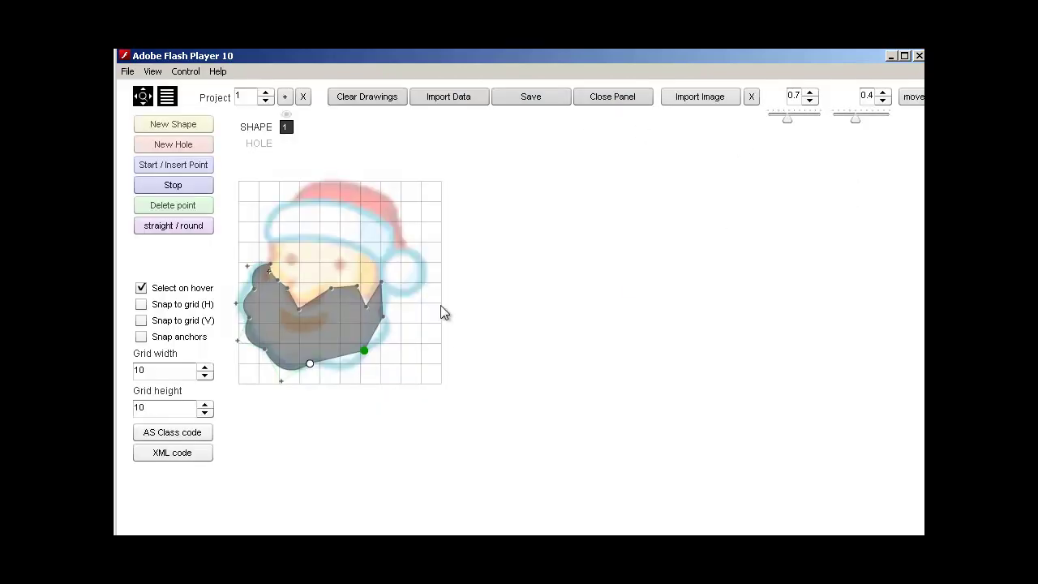
{"action": "left_click", "coordinate": [363, 99]}
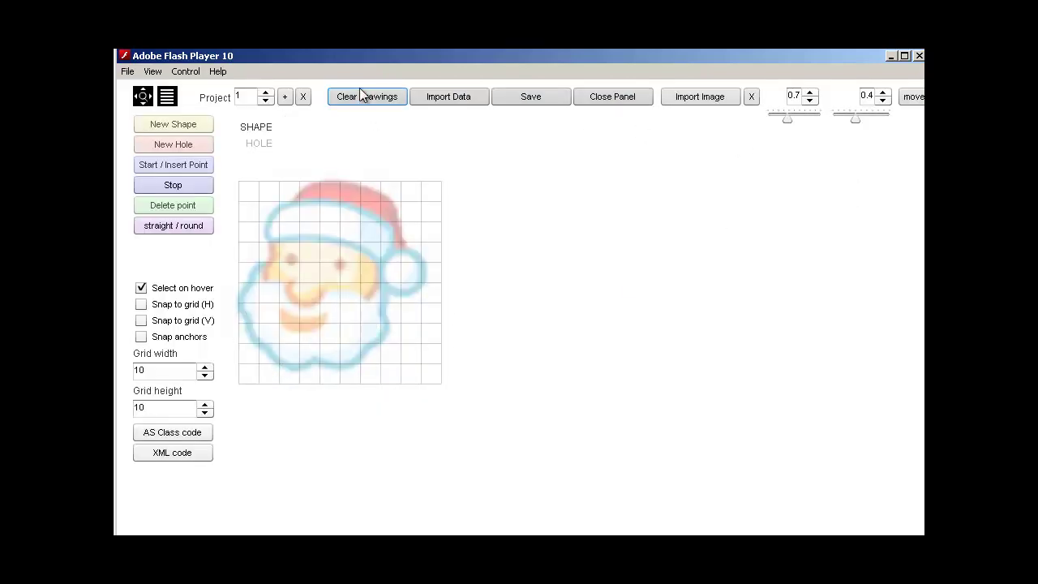
{"action": "left_click", "coordinate": [751, 98]}
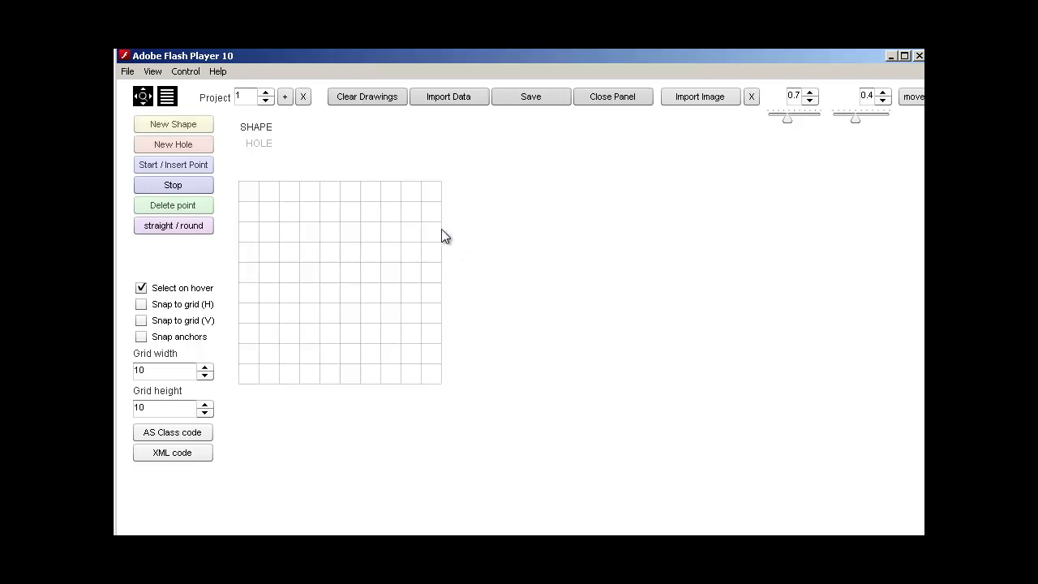
Browse com > patrickjansendesign > laser3d, return to laser 3D, and open contents_3D.xml in Notepad
{"action": "left_click", "coordinate": [891, 57]}
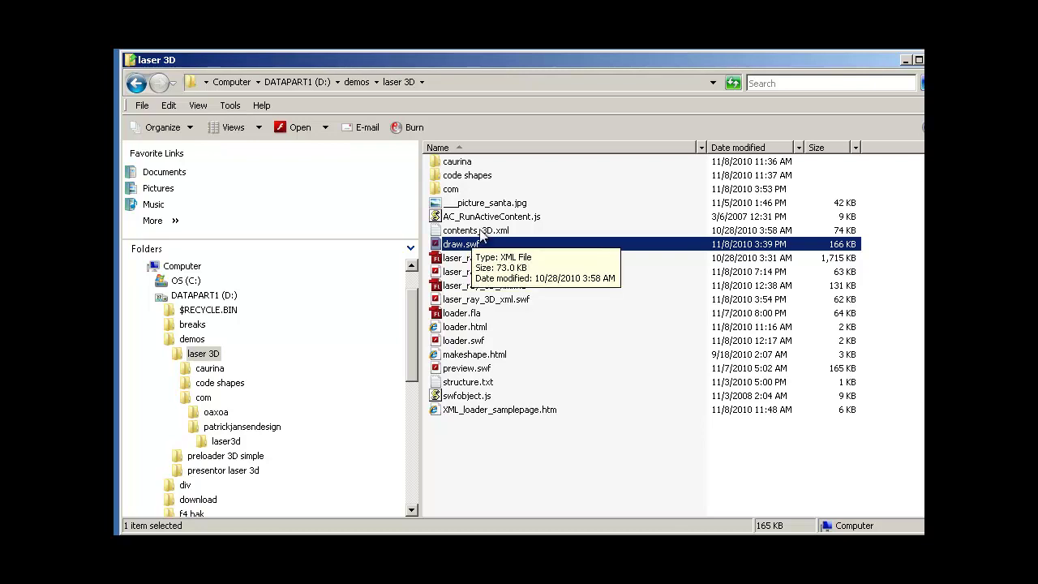
{"action": "double_click", "coordinate": [444, 190]}
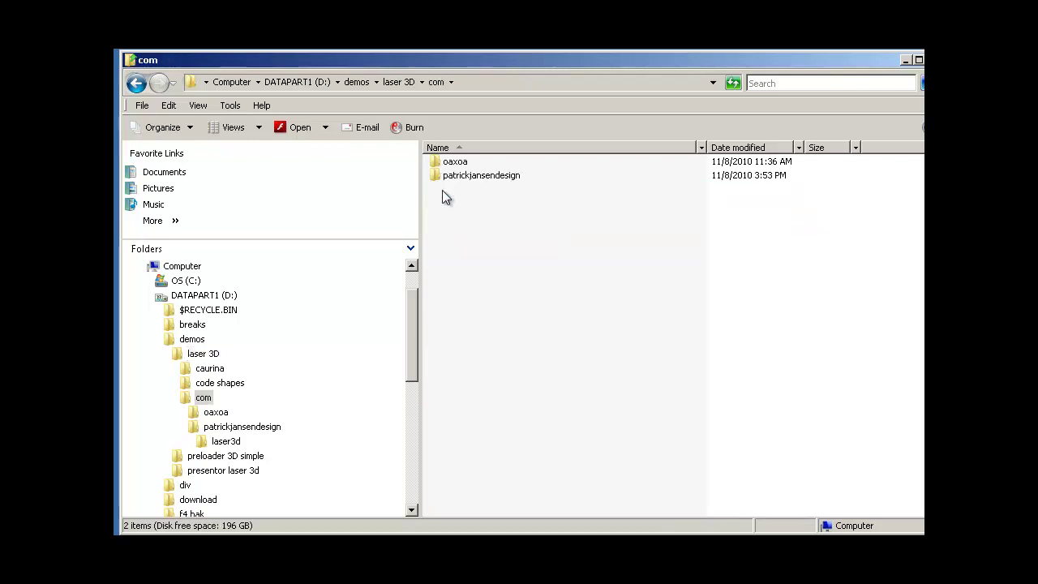
{"action": "double_click", "coordinate": [462, 173]}
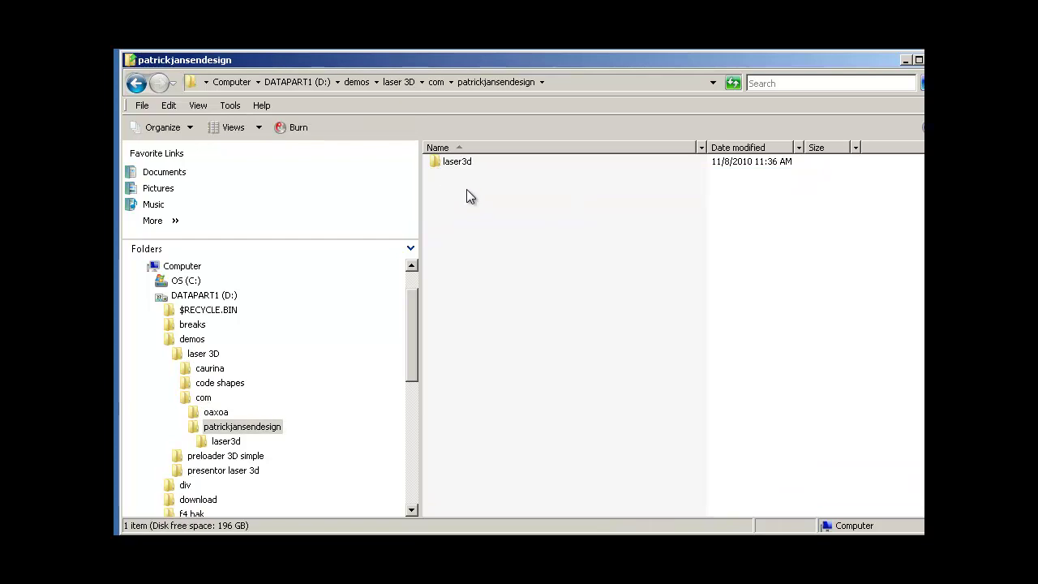
{"action": "double_click", "coordinate": [454, 163]}
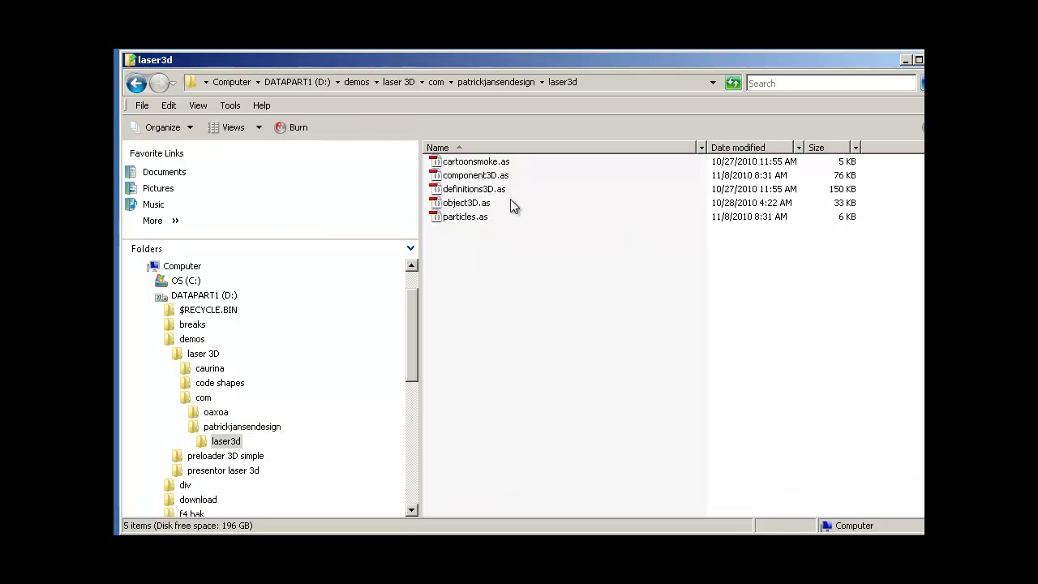
{"action": "left_click", "coordinate": [203, 399]}
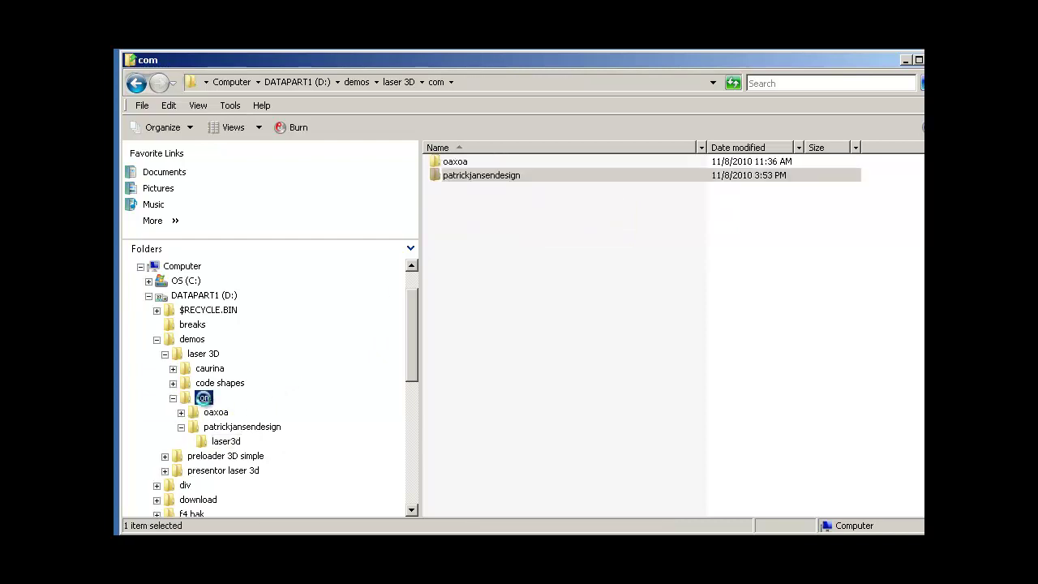
{"action": "left_click", "coordinate": [203, 353]}
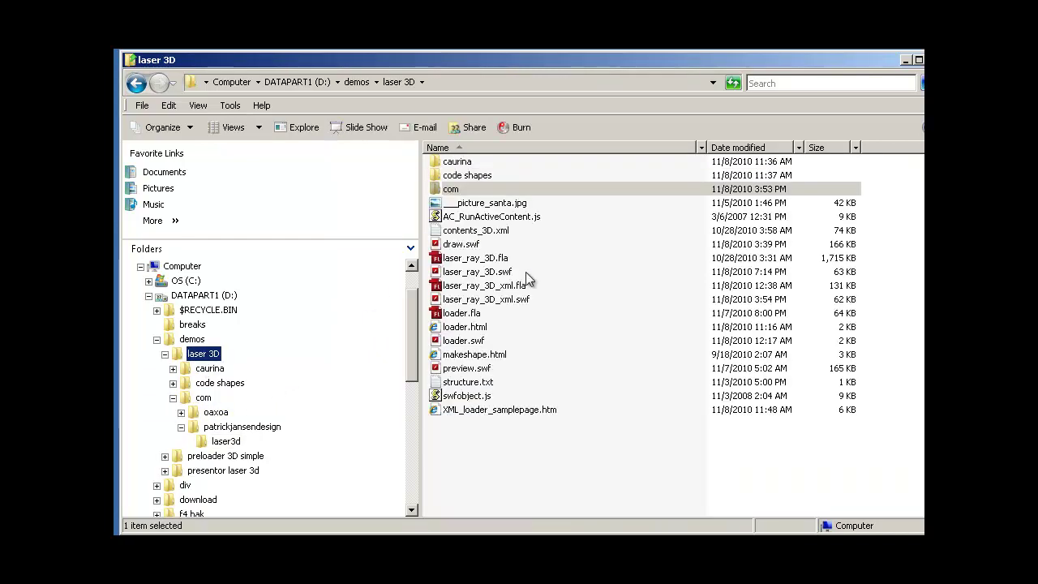
{"action": "left_click", "coordinate": [468, 233]}
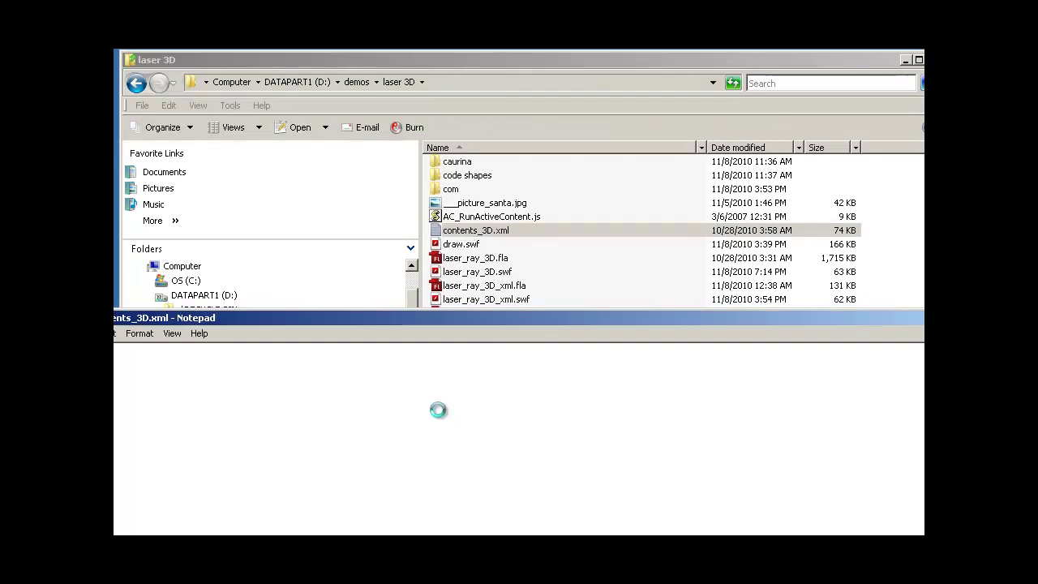
Move Notepad up and scroll through contents_3D.xml to find the windows block
{"action": "left_click_drag", "start_coordinate": [423, 314], "coordinate": [458, 53]}
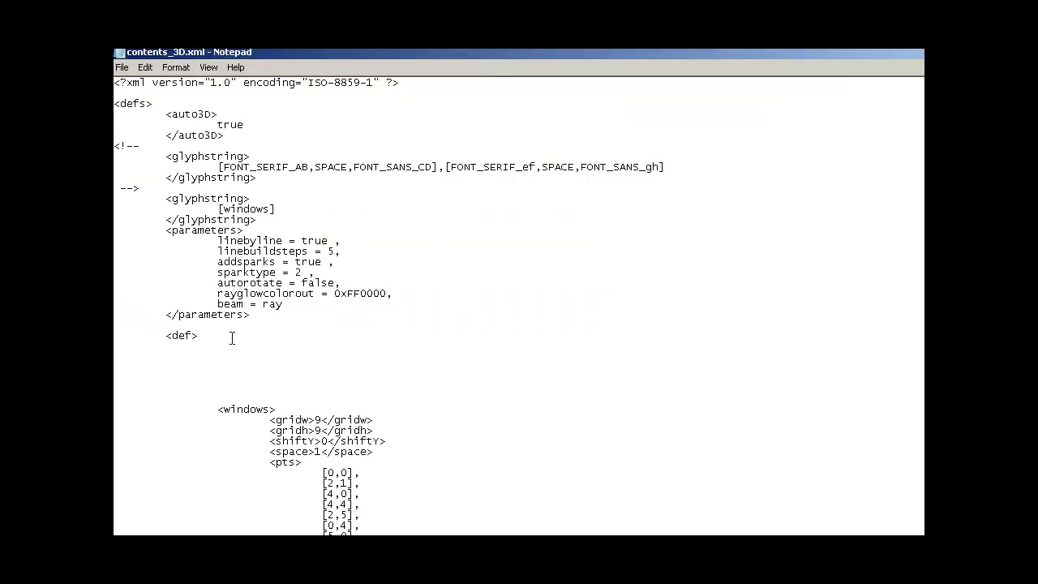
{"action": "left_click_drag", "start_coordinate": [231, 338], "coordinate": [155, 103]}
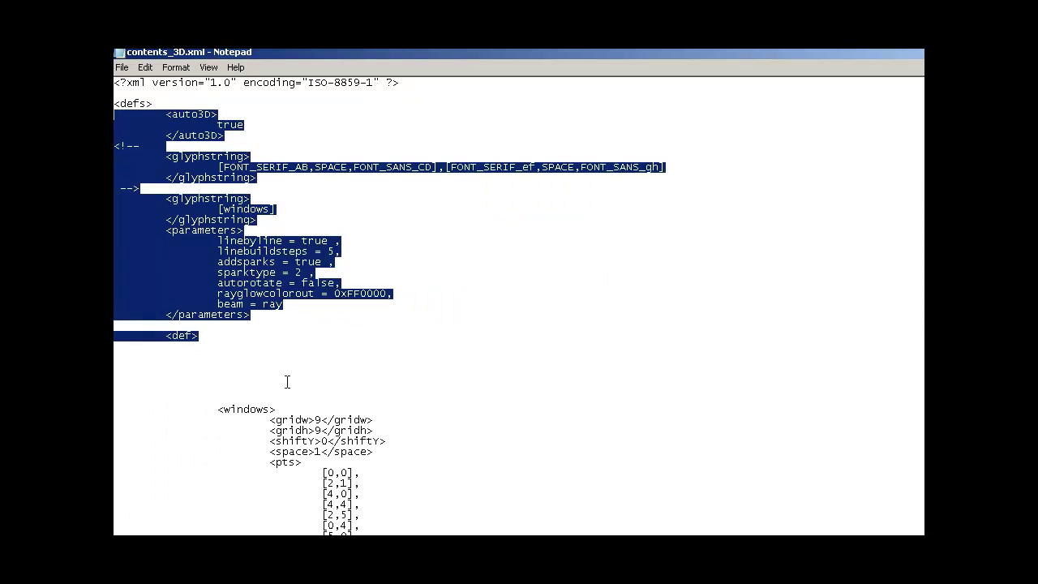
{"action": "scroll", "coordinate": [519, 308], "scroll_direction": "down", "scroll_amount": 20}
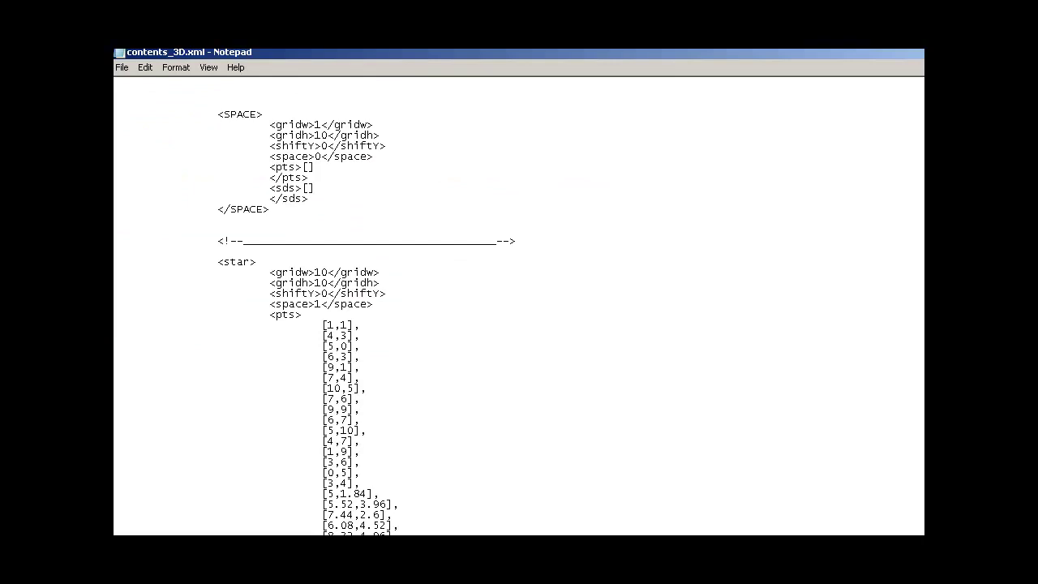
{"action": "scroll", "coordinate": [519, 308], "scroll_direction": "down", "scroll_amount": 20}
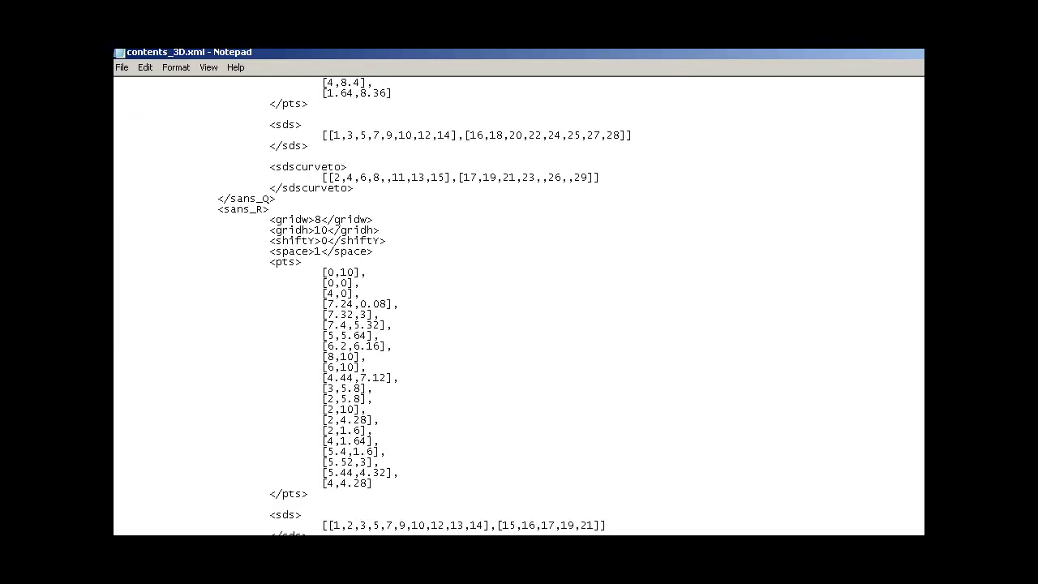
{"action": "scroll", "coordinate": [519, 308], "scroll_direction": "down", "scroll_amount": 20}
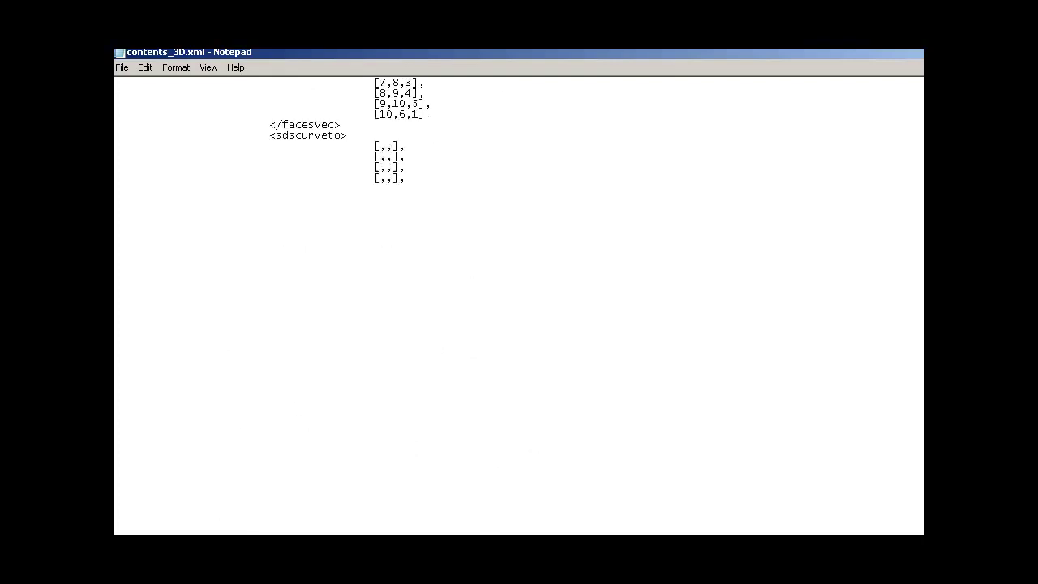
{"action": "scroll", "coordinate": [518, 308], "scroll_direction": "up", "scroll_amount": 20}
{"action": "scroll", "coordinate": [519, 308], "scroll_direction": "down", "scroll_amount": 19}
{"action": "scroll", "coordinate": [518, 308], "scroll_direction": "up", "scroll_amount": 11}
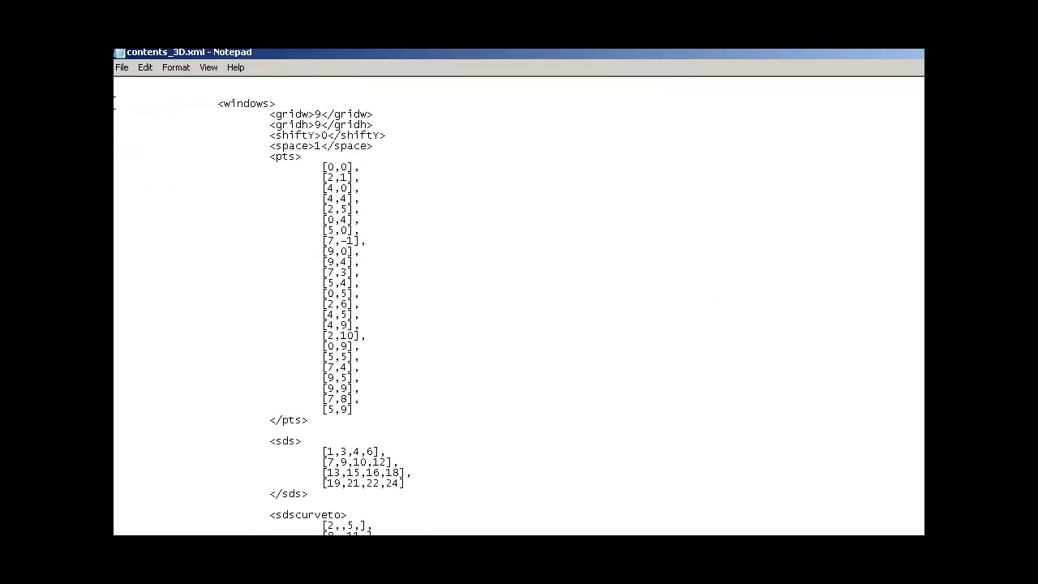
Select the windows shape definition and copy it to the clipboard
{"action": "left_click_drag", "start_coordinate": [115, 101], "coordinate": [381, 534]}
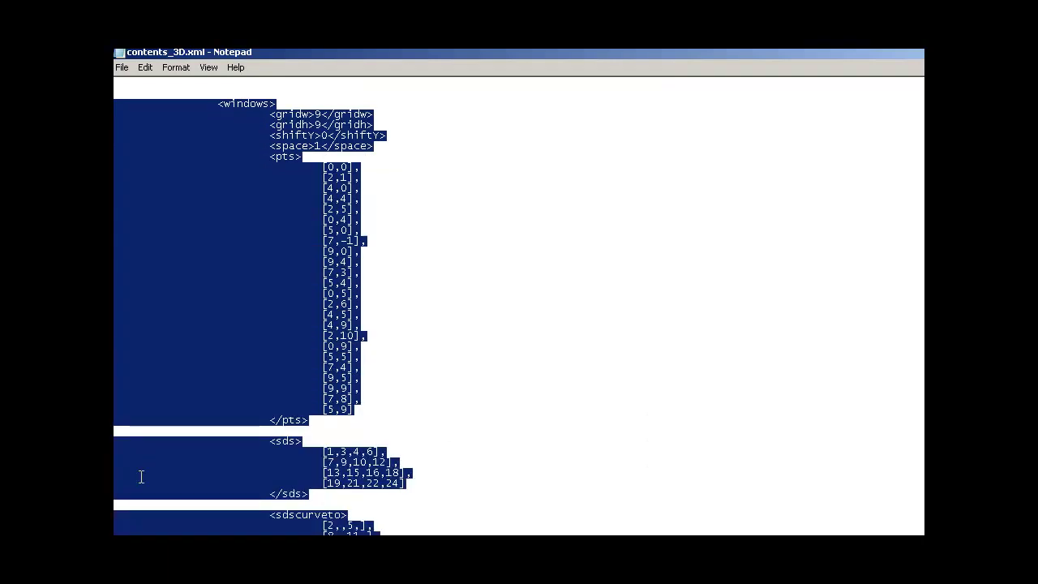
{"action": "right_click", "coordinate": [304, 261]}
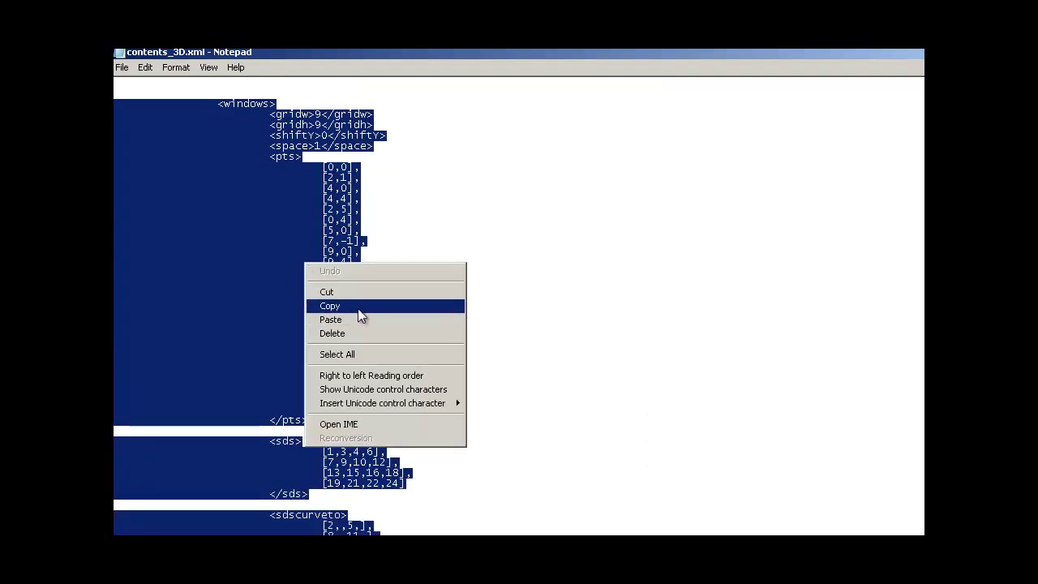
{"action": "left_click", "coordinate": [358, 307]}
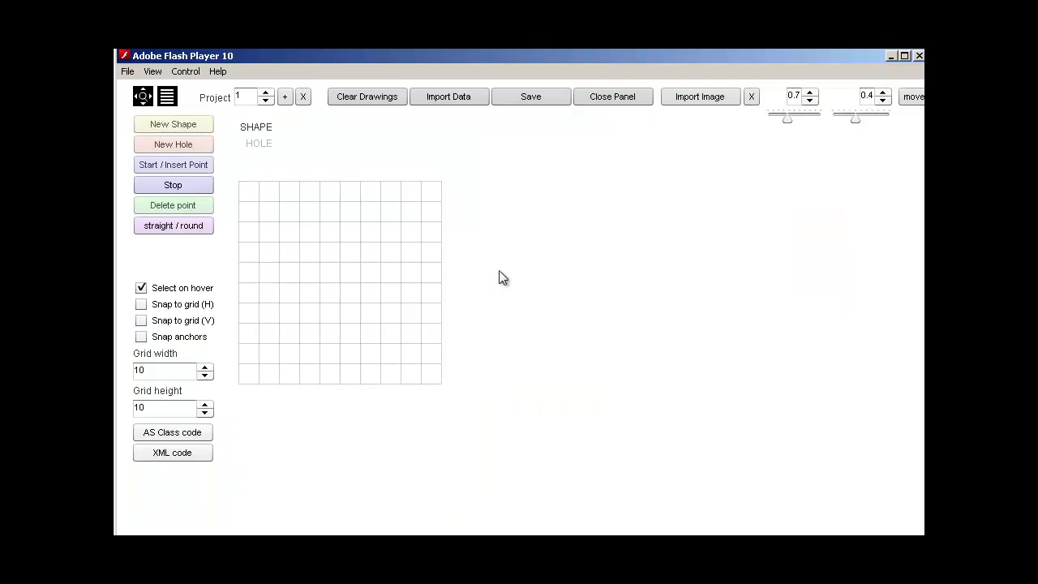
Paste the copied windows XML into Import XML Data and import it as the four-pane logo
{"action": "left_click", "coordinate": [450, 98]}
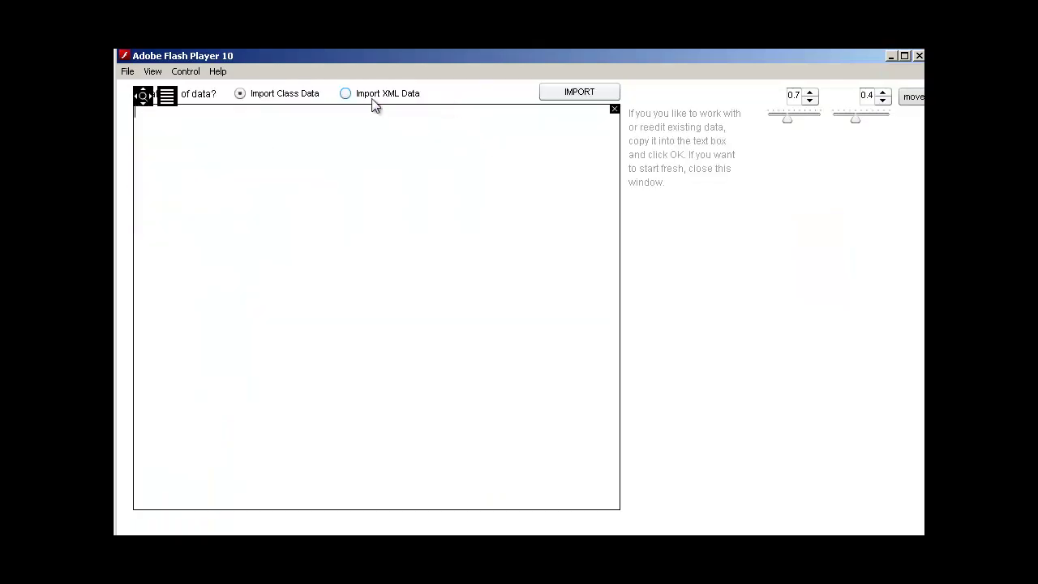
{"action": "left_click", "coordinate": [345, 94]}
{"action": "right_click", "coordinate": [335, 146]}
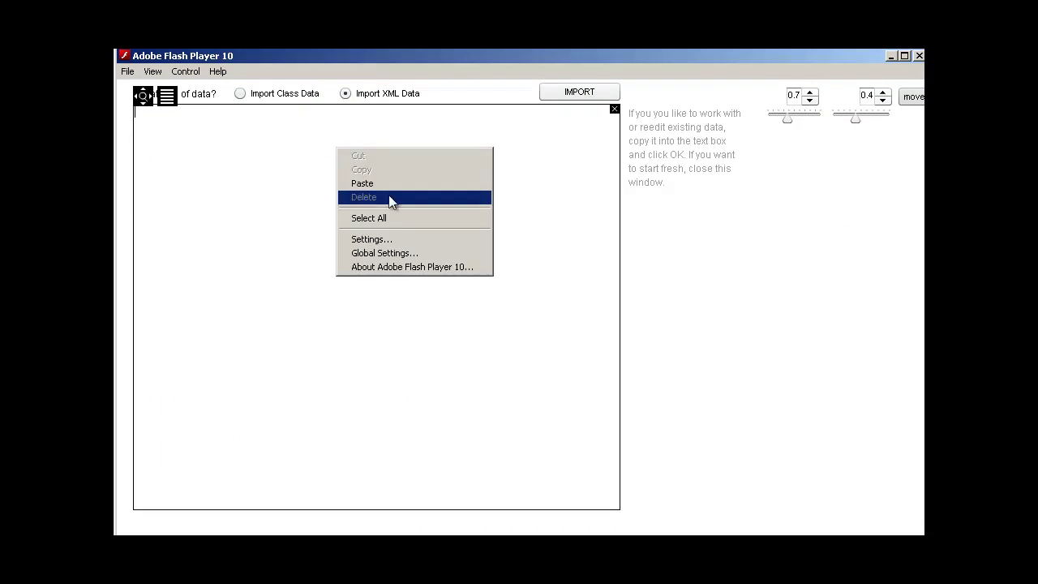
{"action": "left_click", "coordinate": [389, 184]}
{"action": "left_click", "coordinate": [582, 93]}
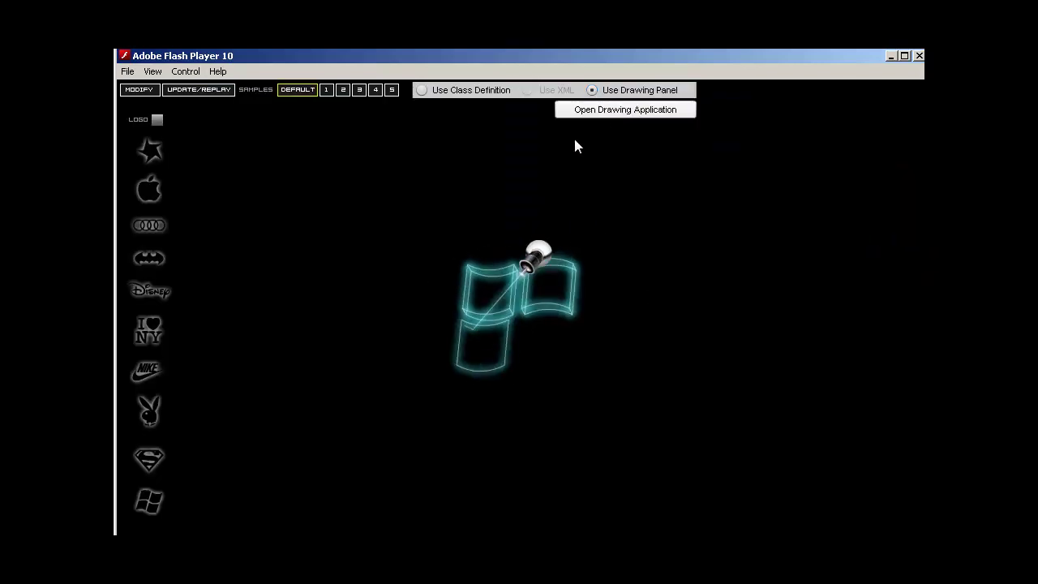
Reshape the bottom-right and bottom-left panes, then generate XML code and name the shape 'windows'
{"action": "left_click", "coordinate": [614, 110]}
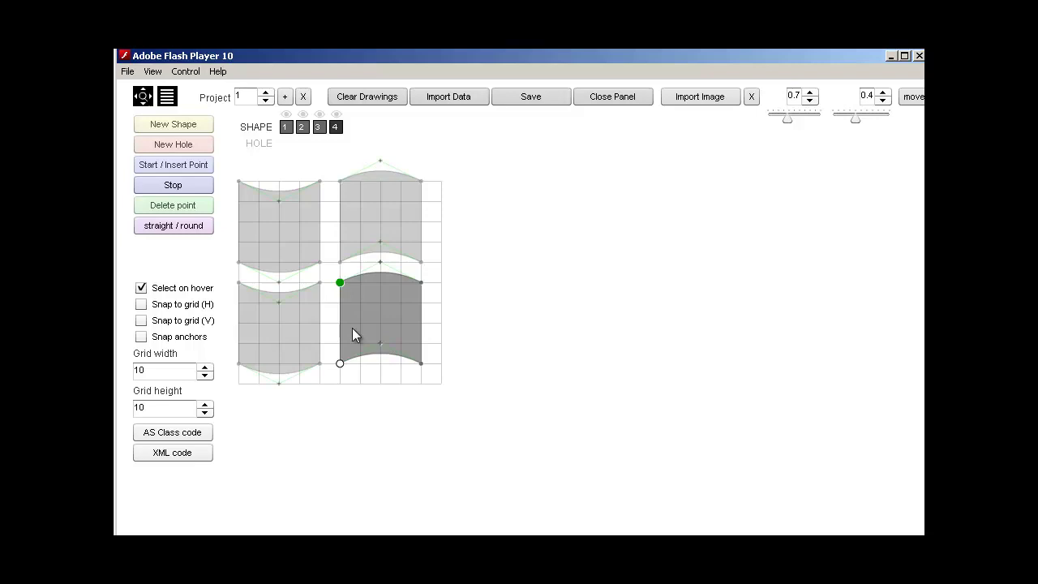
{"action": "left_click_drag", "start_coordinate": [340, 285], "coordinate": [369, 314]}
{"action": "left_click_drag", "start_coordinate": [302, 311], "coordinate": [274, 335]}
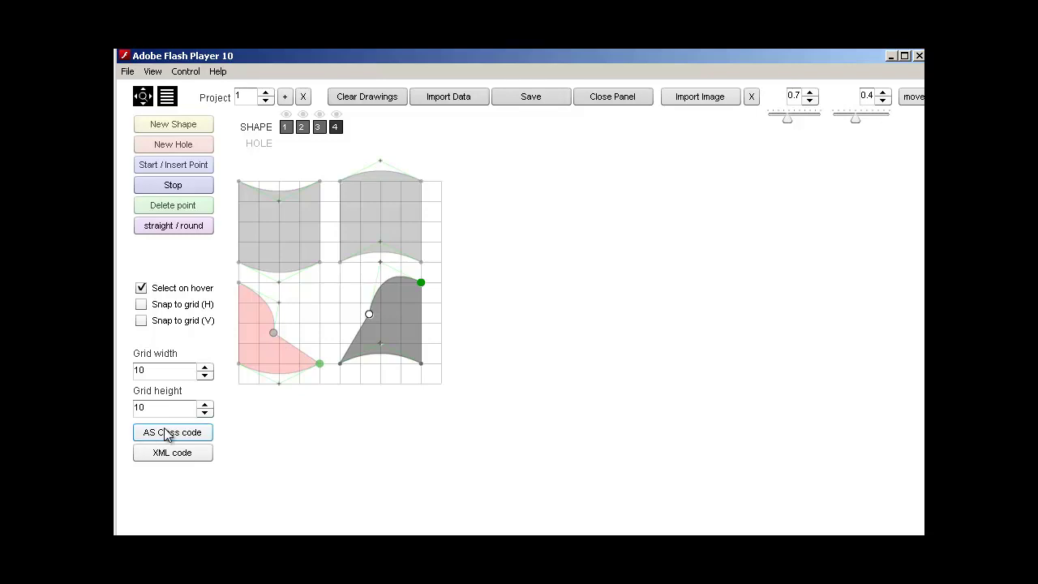
{"action": "left_click", "coordinate": [165, 459]}
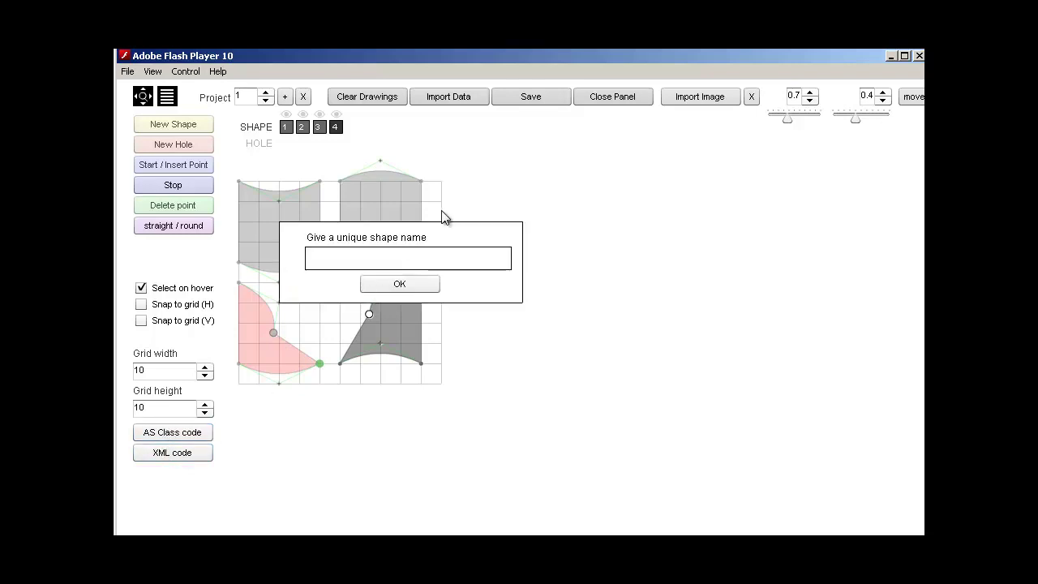
{"action": "left_click", "coordinate": [383, 255]}
{"action": "type", "text": "windows"}
Confirm the shape name, copy the generated XML, close the code panel and minimize the player
{"action": "left_click", "coordinate": [400, 283]}
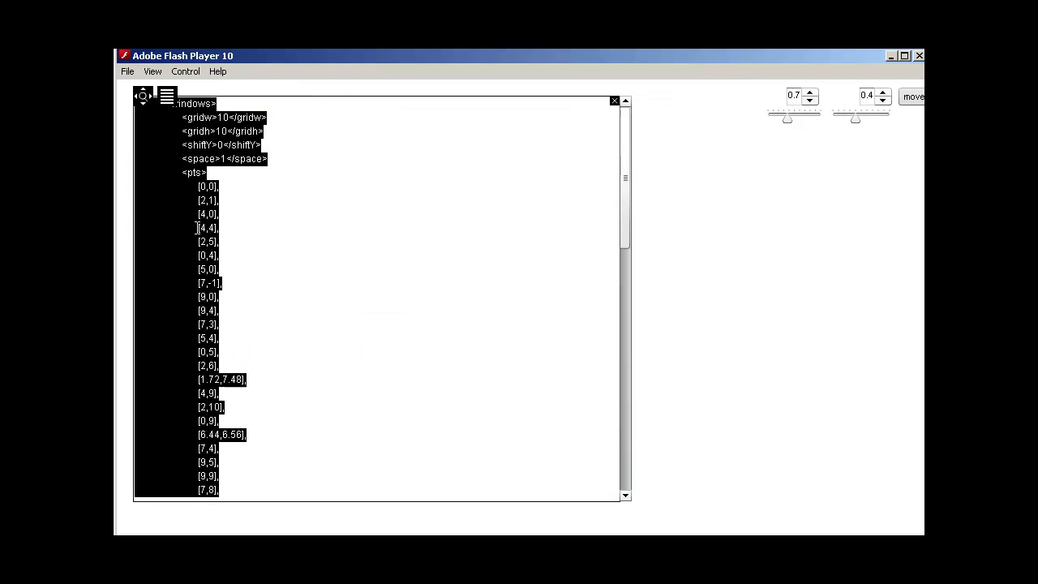
{"action": "right_click", "coordinate": [228, 173]}
{"action": "left_click", "coordinate": [255, 192]}
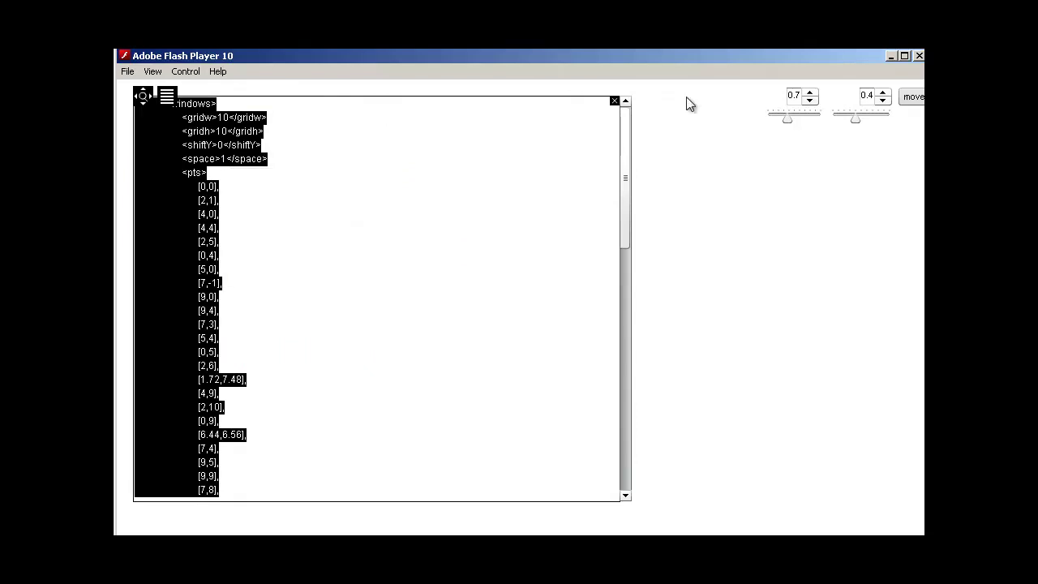
{"action": "left_click", "coordinate": [614, 102]}
{"action": "left_click", "coordinate": [890, 57]}
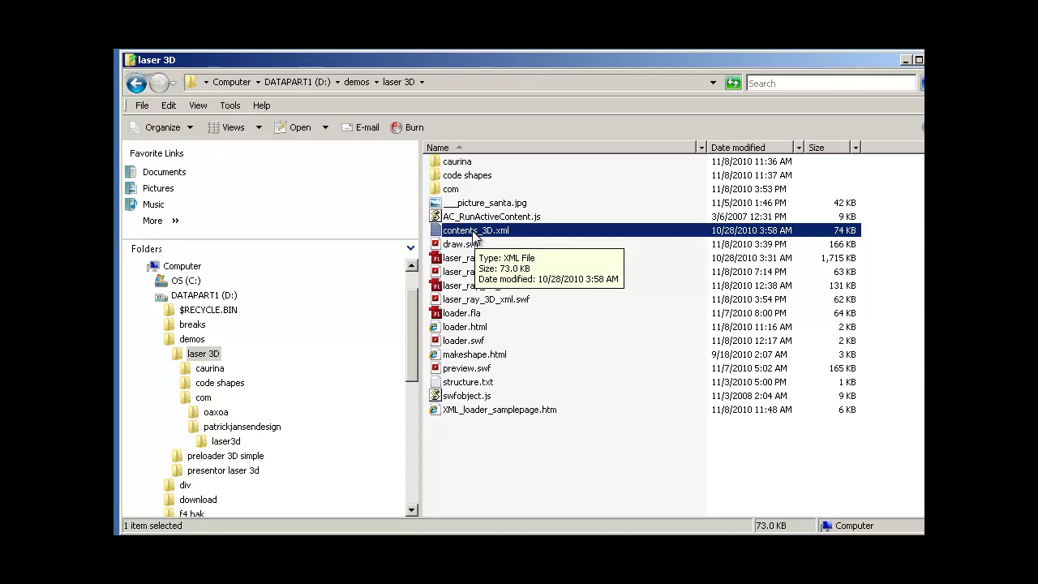
Switch back to the Flash Player drawing panel with Alt+Tab
{"action": "key", "text": "alt+Tab"}
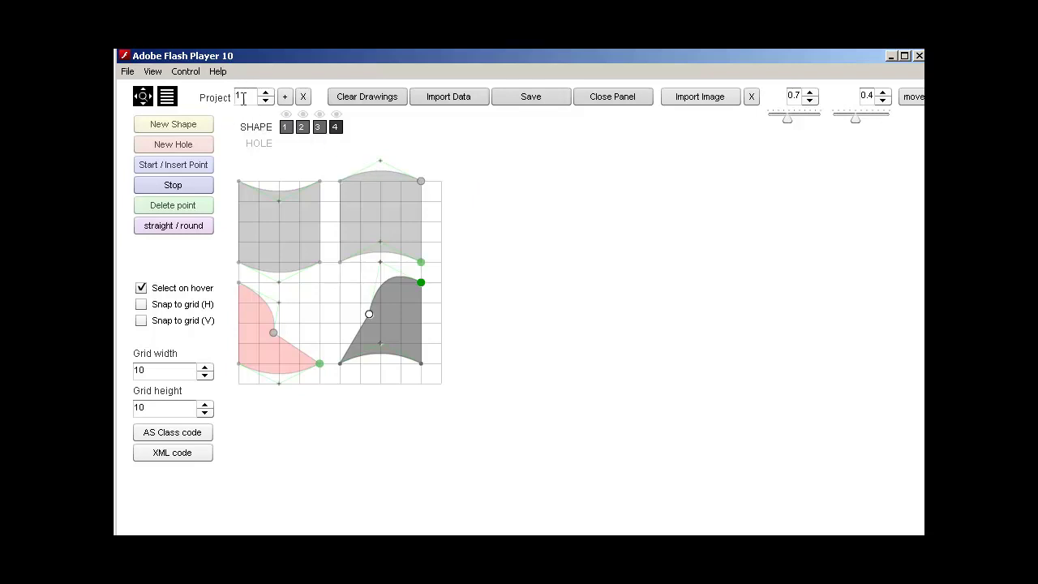
Add Project 2 and draw a four-sided shape on the grid
{"action": "left_click", "coordinate": [285, 98]}
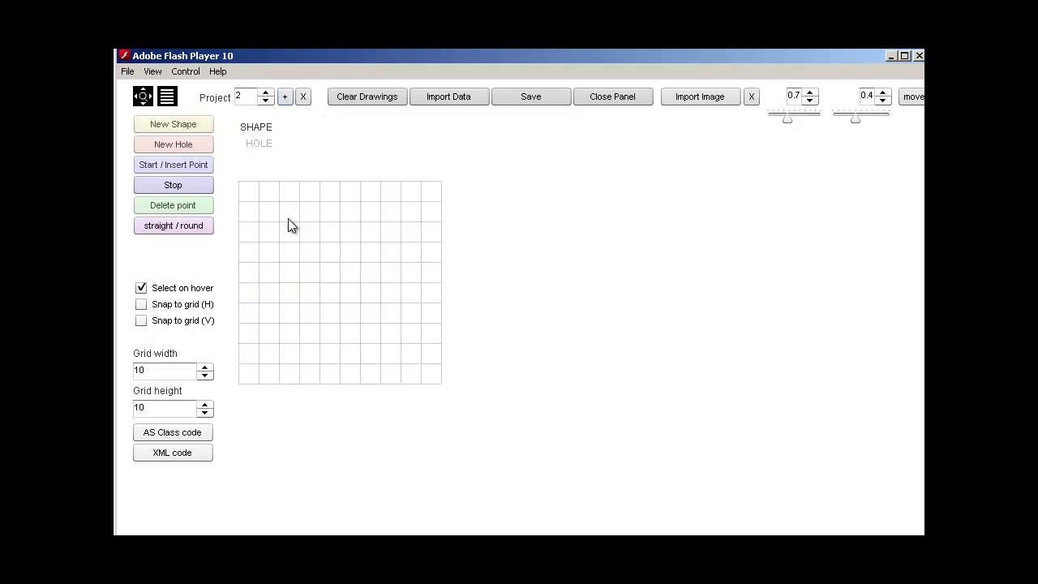
{"action": "left_click", "coordinate": [377, 327]}
{"action": "left_click", "coordinate": [396, 230]}
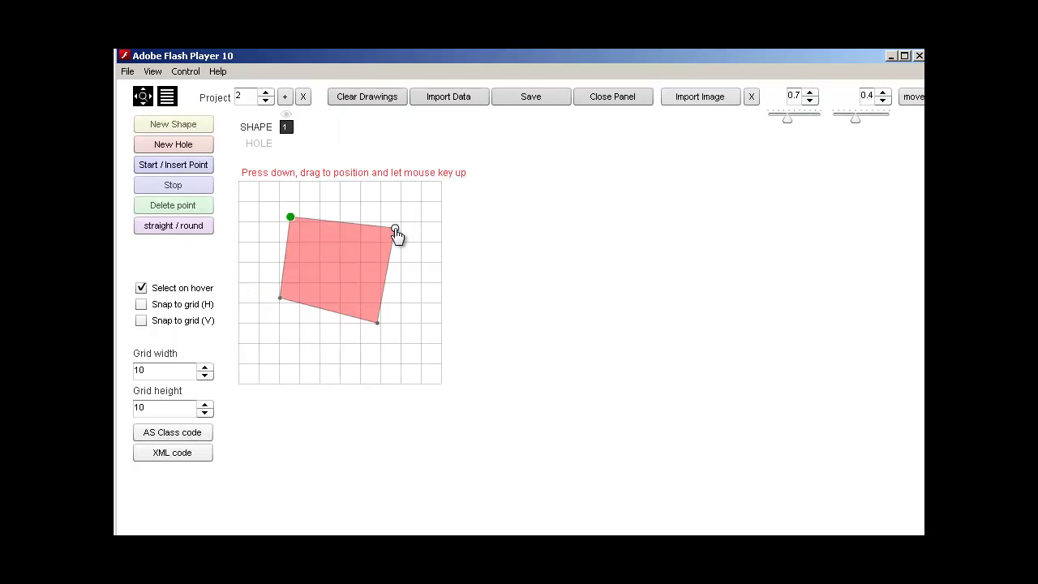
Add Project 3 and draw a three-point triangle
{"action": "left_click", "coordinate": [285, 97]}
{"action": "left_click", "coordinate": [336, 216]}
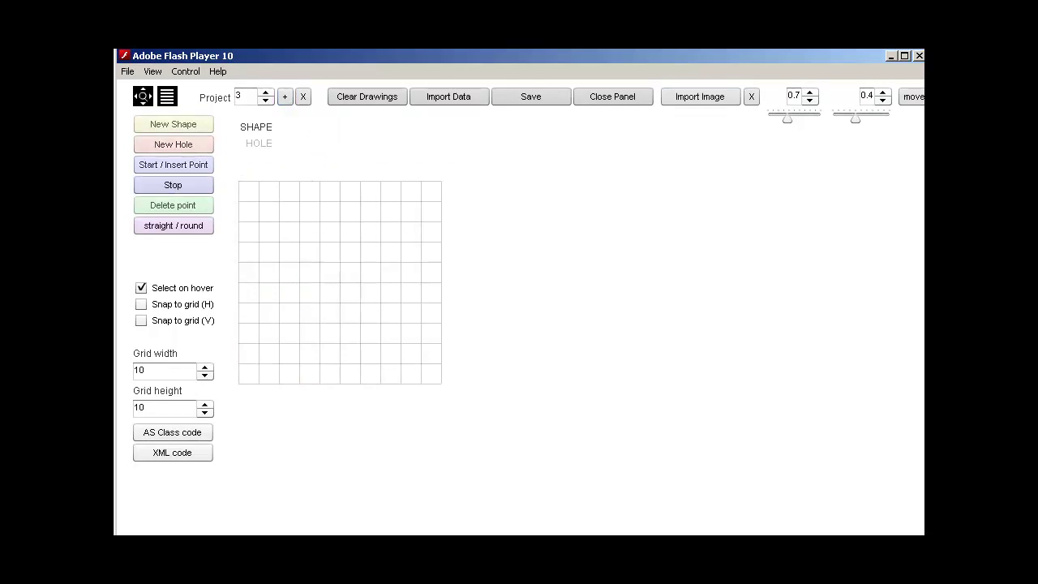
{"action": "left_click", "coordinate": [281, 308]}
{"action": "left_click", "coordinate": [420, 291]}
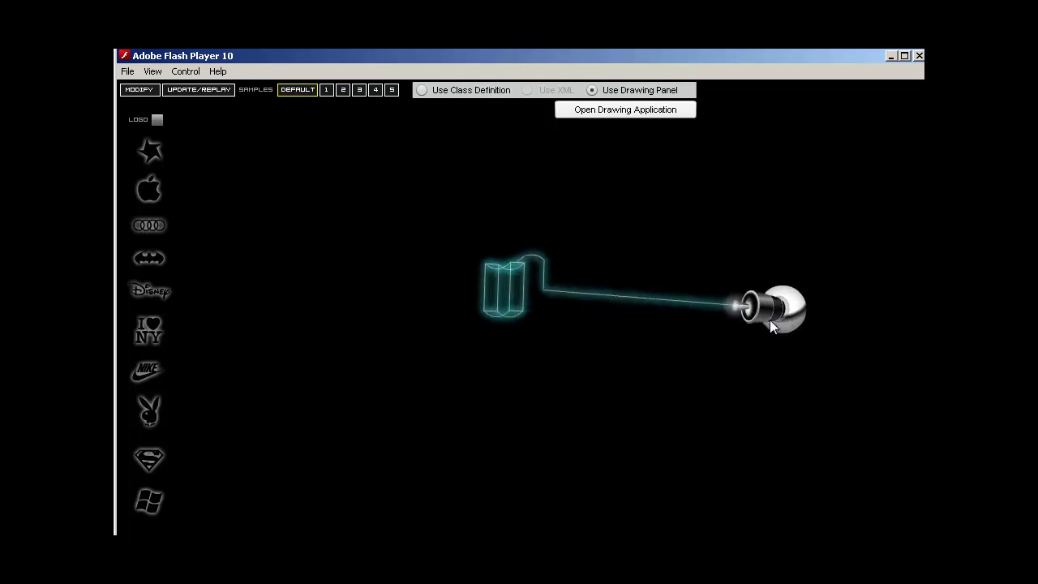
Reopen the drawing panel to show Project 3's grey triangle
{"action": "left_click", "coordinate": [583, 114]}
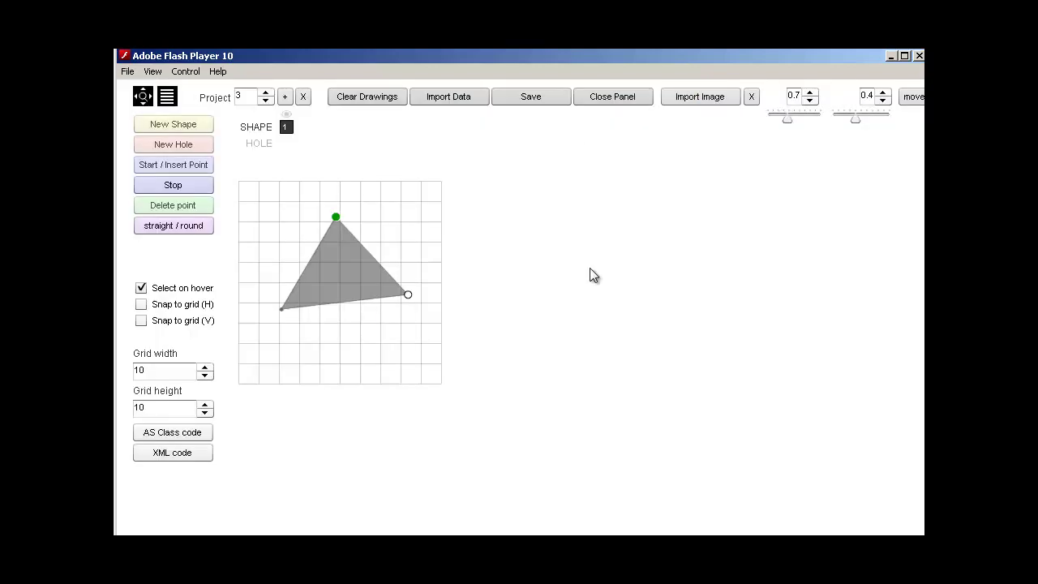